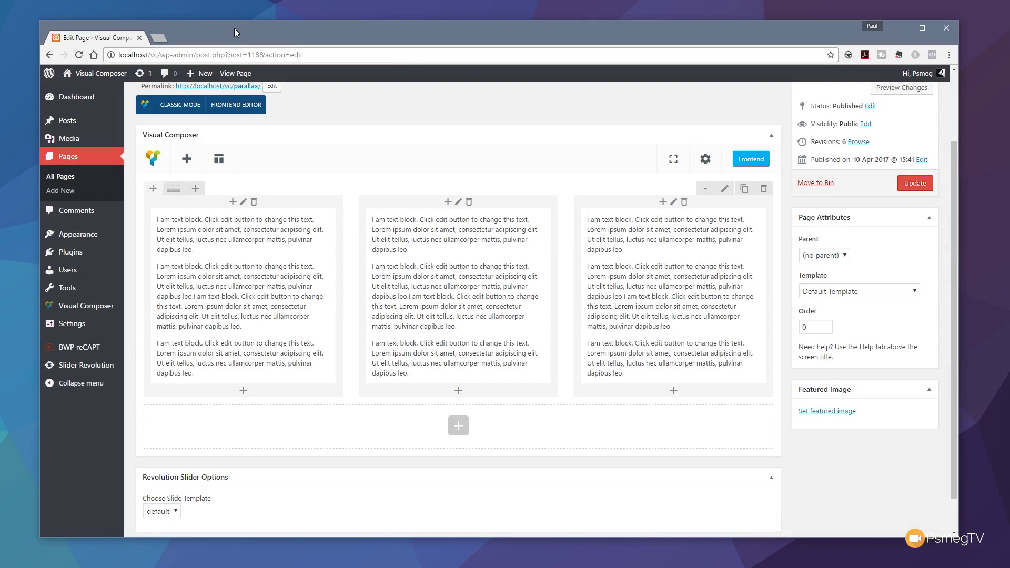
Add an empty row and drag it above the three-column text-block row
left_click(457, 427)
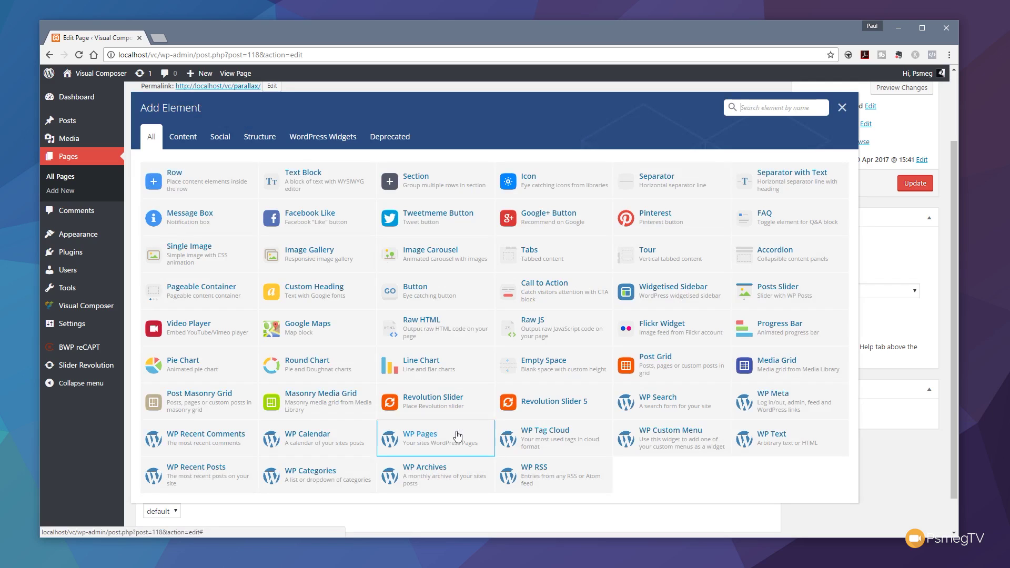
left_click(176, 181)
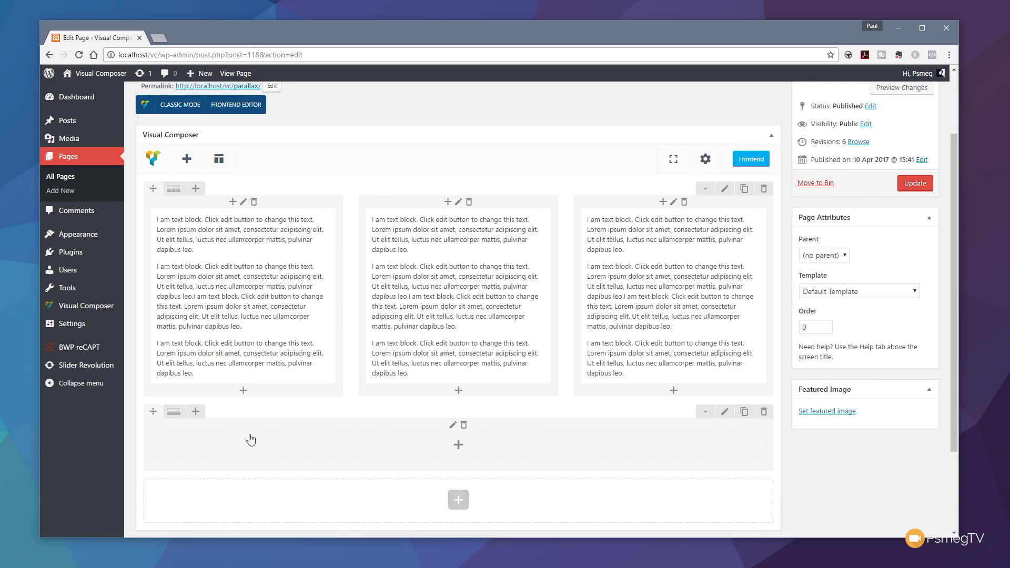
left_click_drag(153, 411, 164, 221)
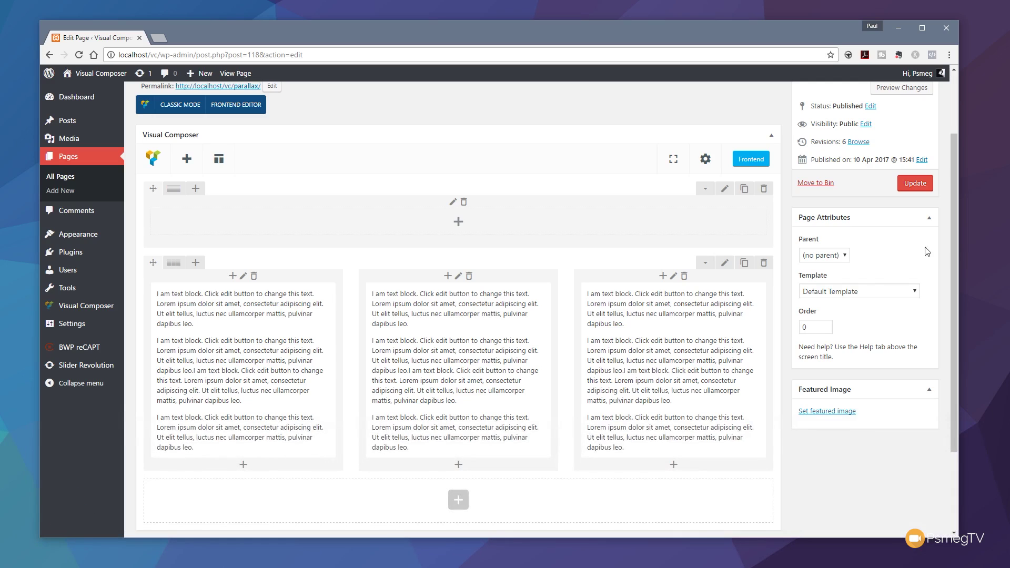
In the new row's settings, set Row stretch to Stretch row
left_click(725, 189)
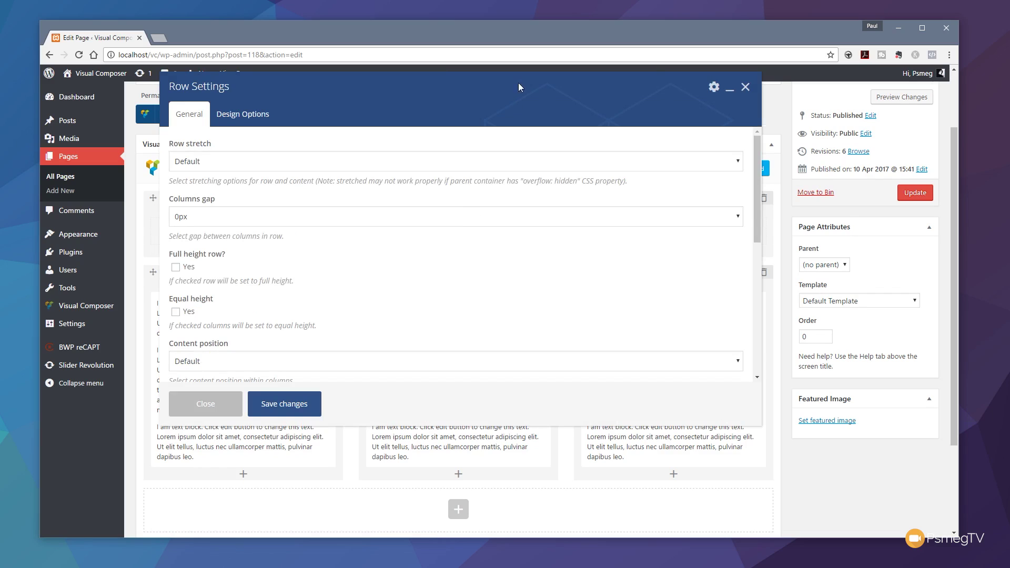
left_click(252, 114)
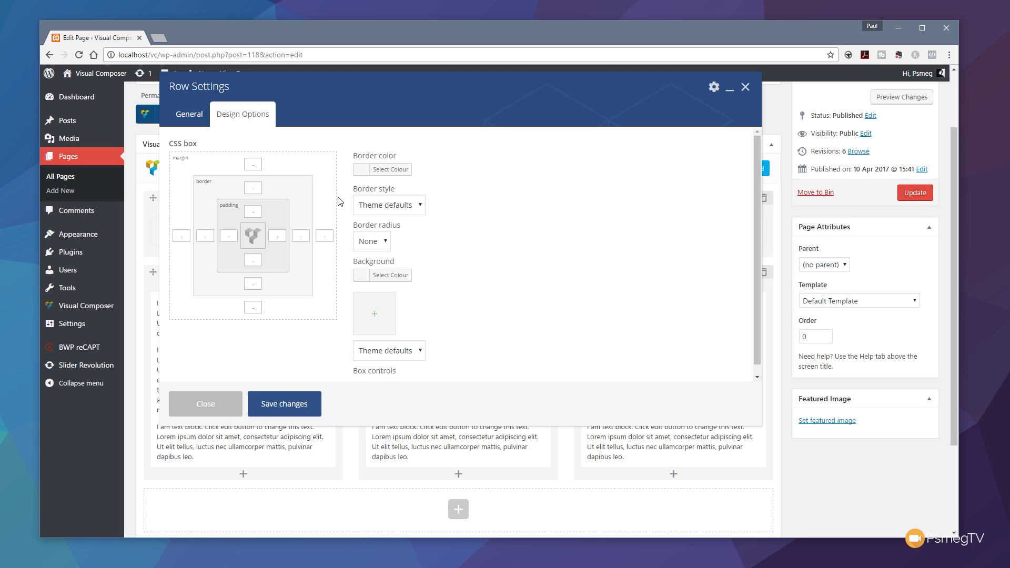
left_click(197, 114)
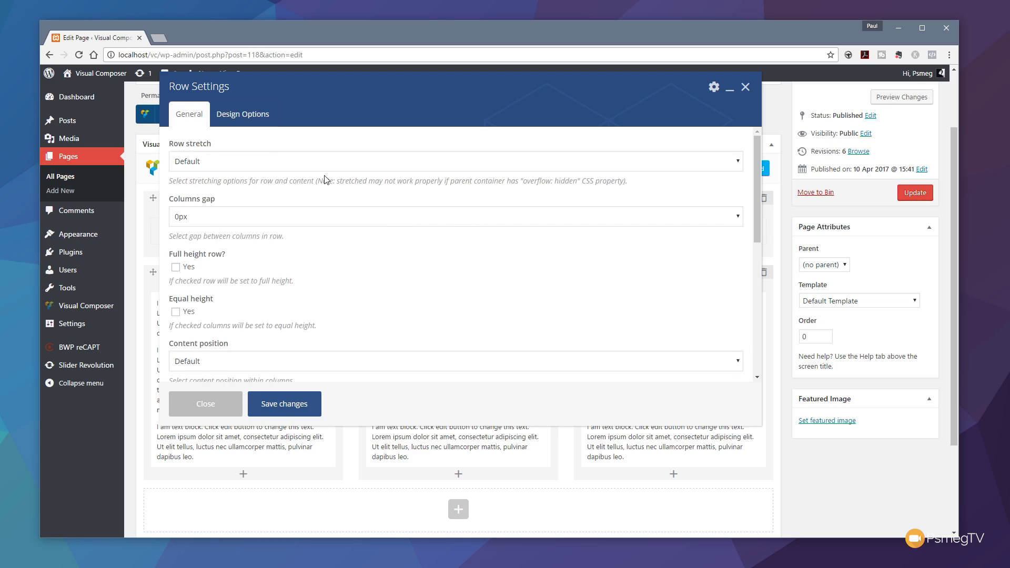
left_click(258, 161)
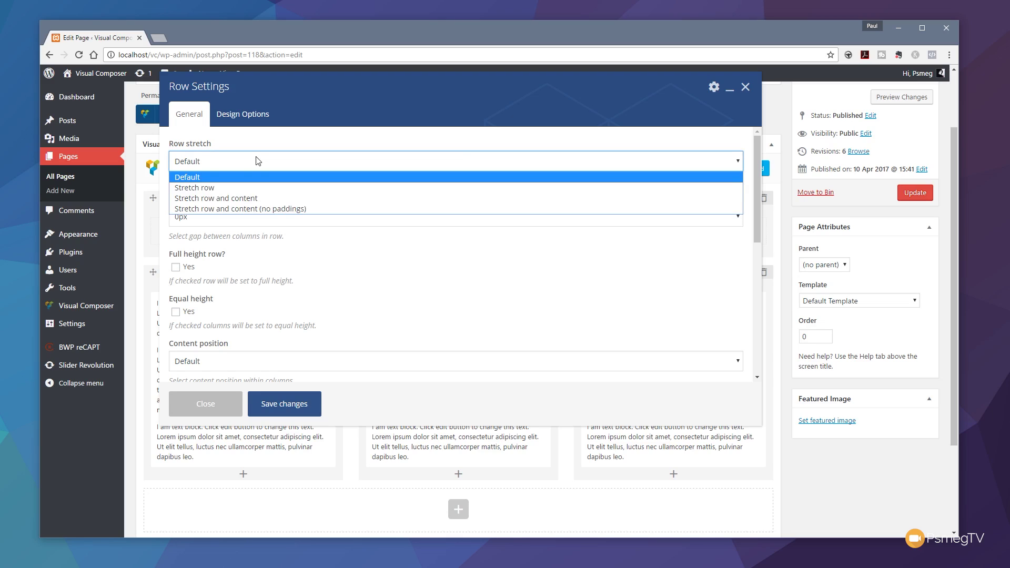
left_click(232, 192)
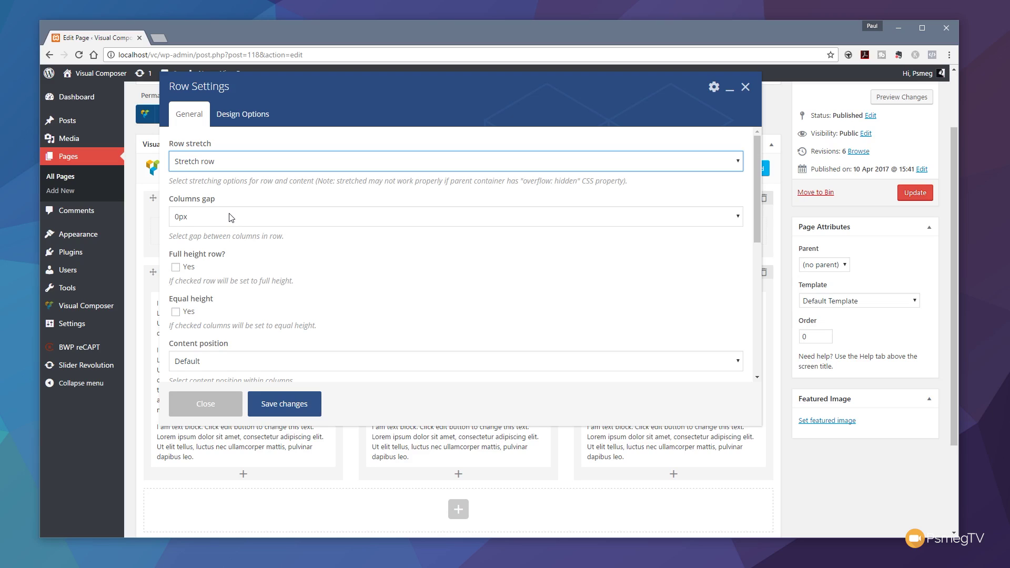
Set the row's Content position to Bottom
scroll(408, 289, "down", 3)
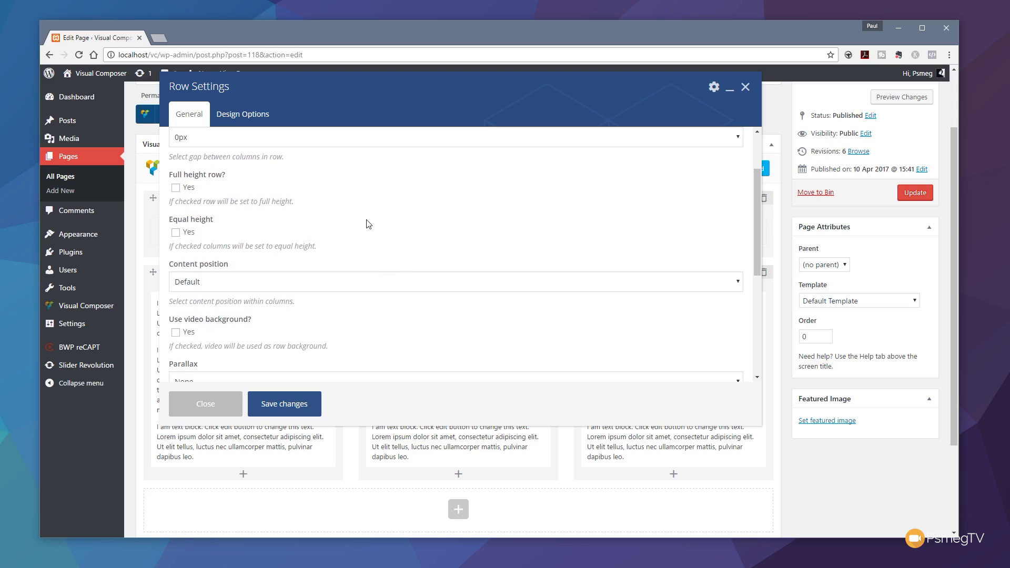
scroll(363, 226, "down", 3)
left_click(313, 204)
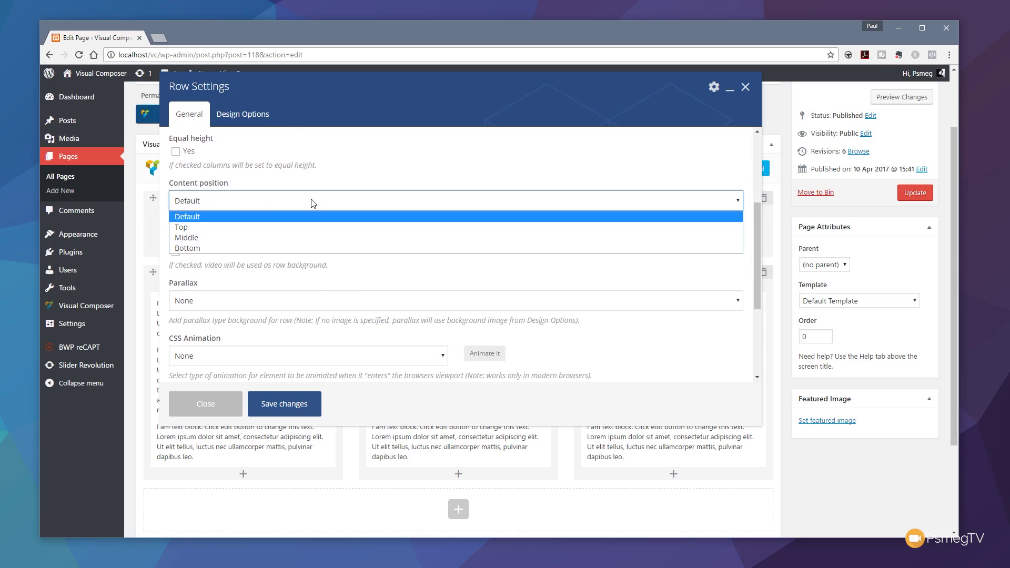
left_click(279, 248)
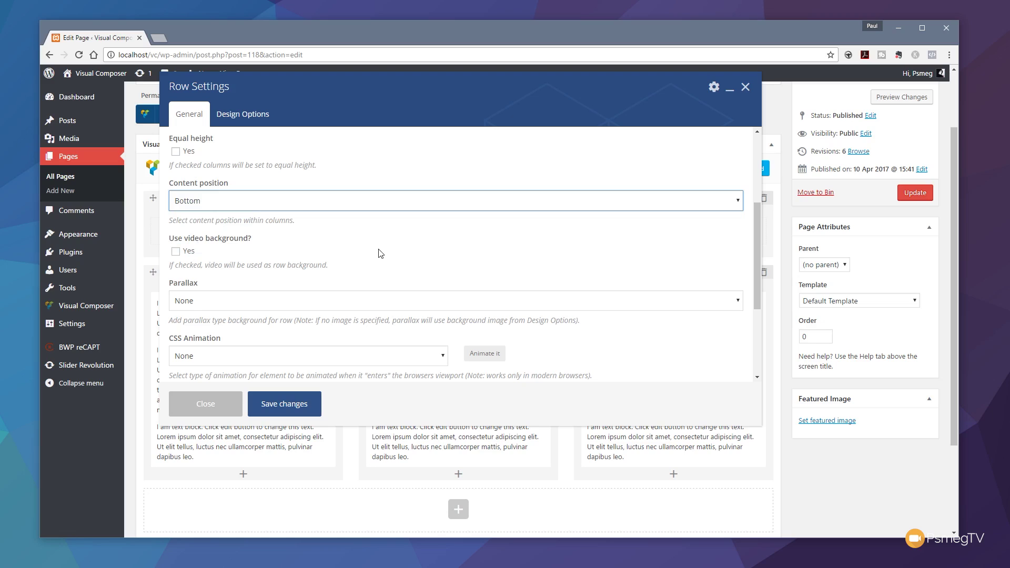
scroll(605, 274, "down", 2)
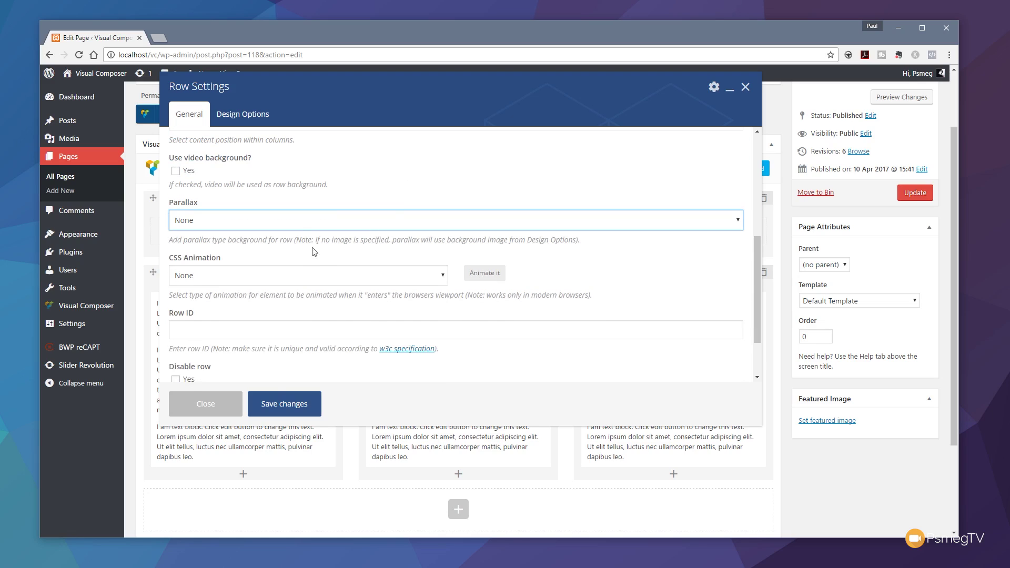
left_click(302, 227)
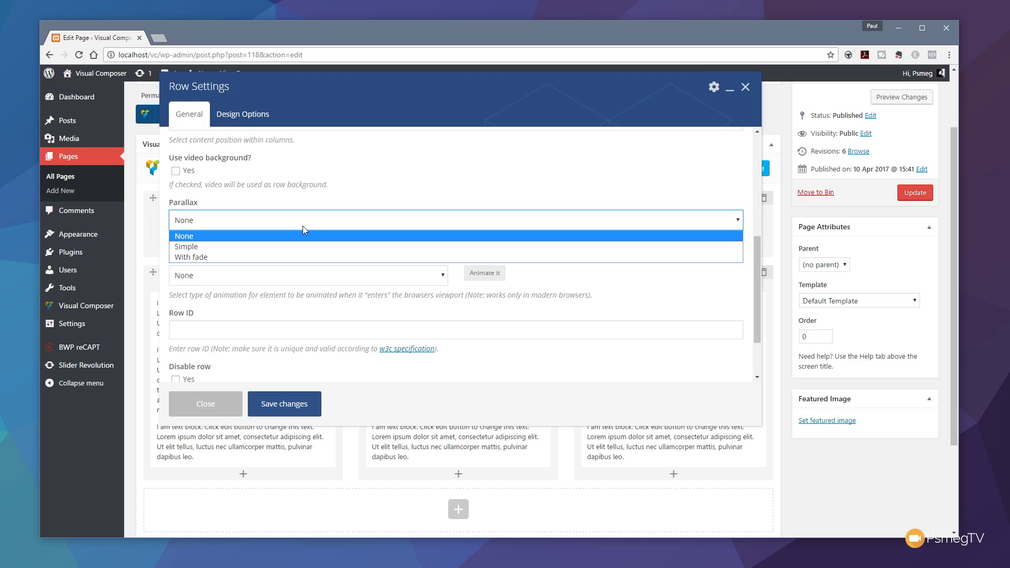
Set Parallax to Simple, with the sea photo from the Media Library as its image
left_click(271, 247)
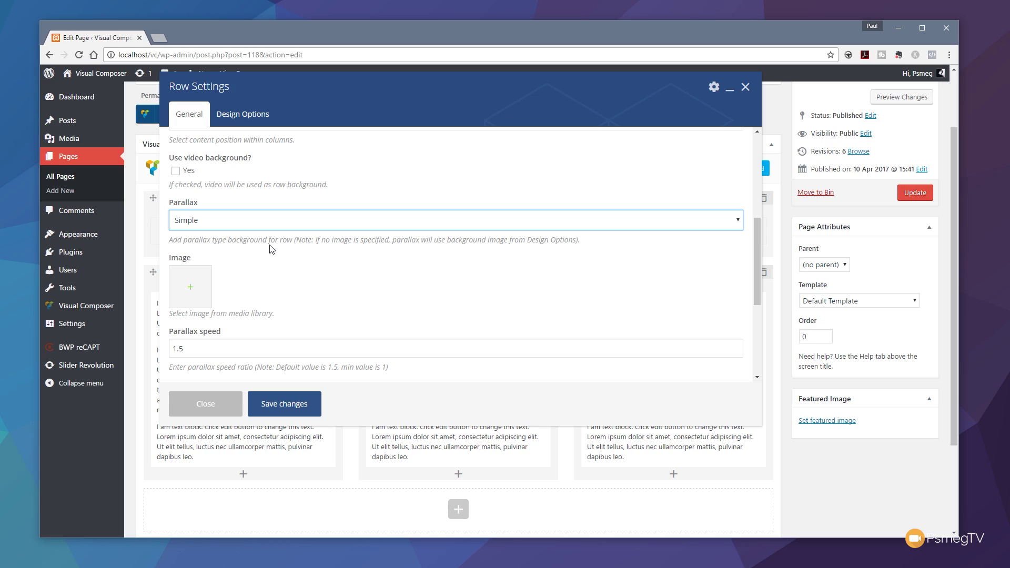
left_click(190, 288)
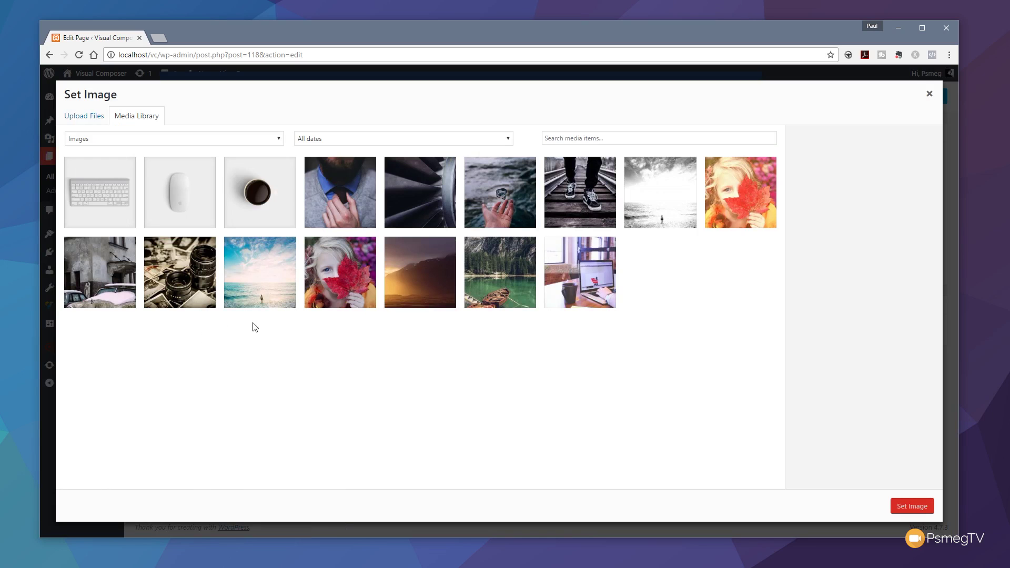
left_click(254, 279)
left_click(914, 507)
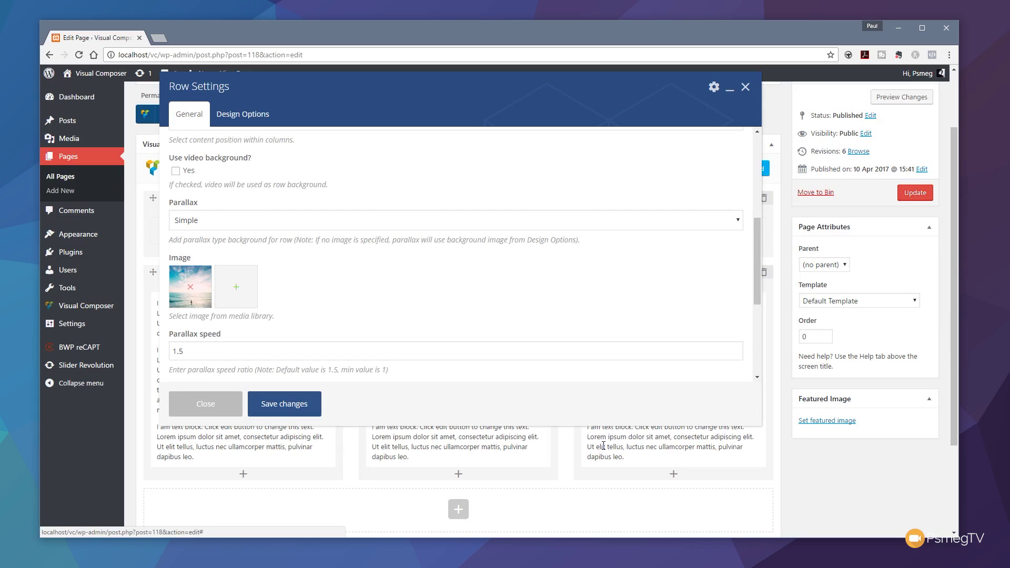
scroll(590, 303, "down", 2)
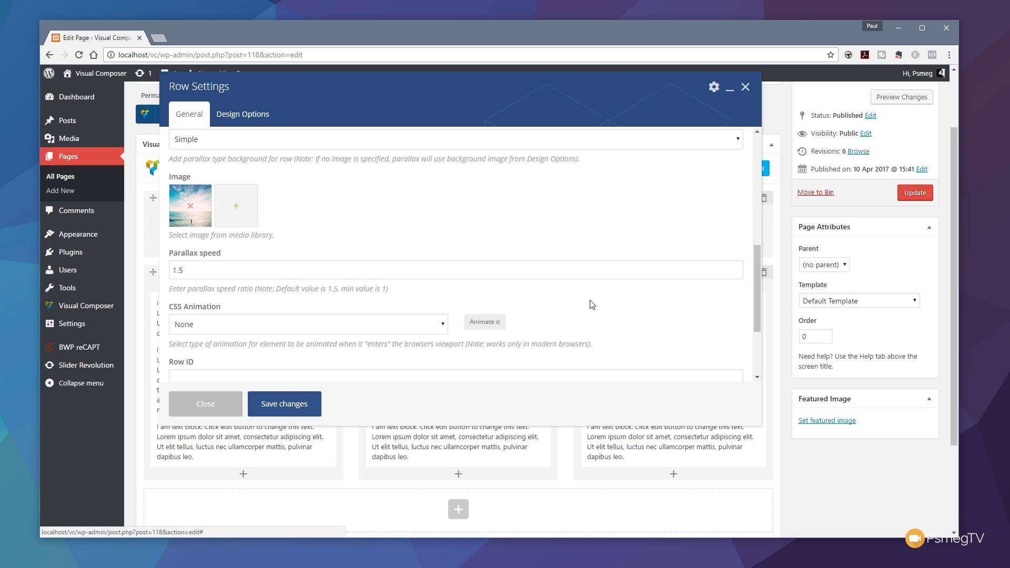
Change the row's parallax speed from 1.5 to 3.0
left_click(214, 269)
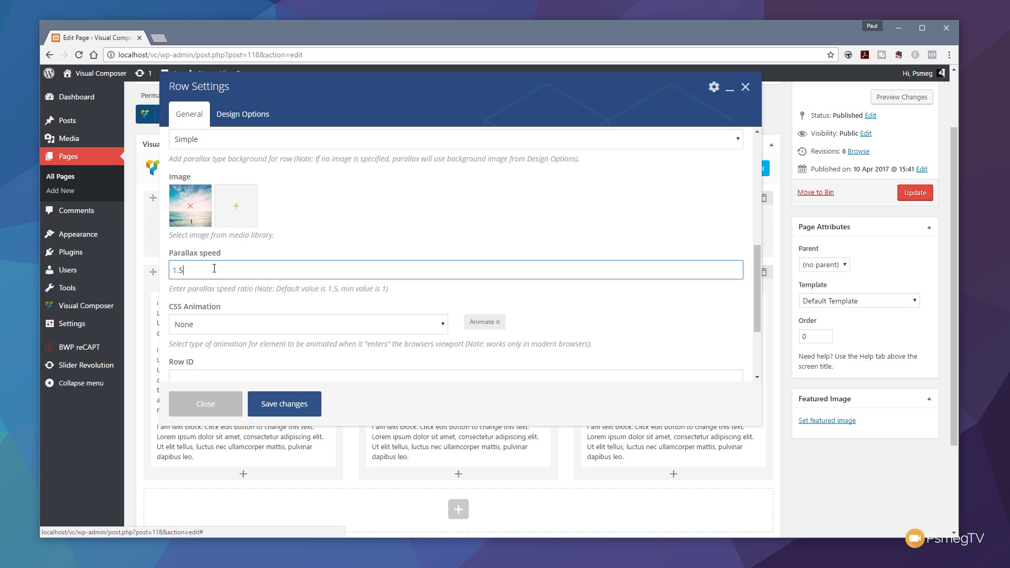
left_click_drag(214, 269, 145, 266)
type("3.0")
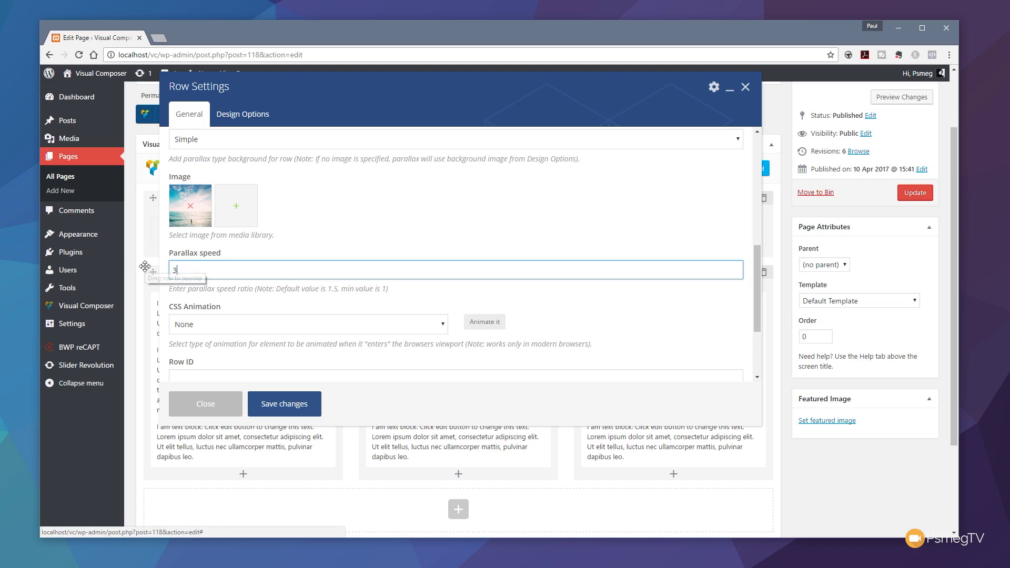
left_click(374, 221)
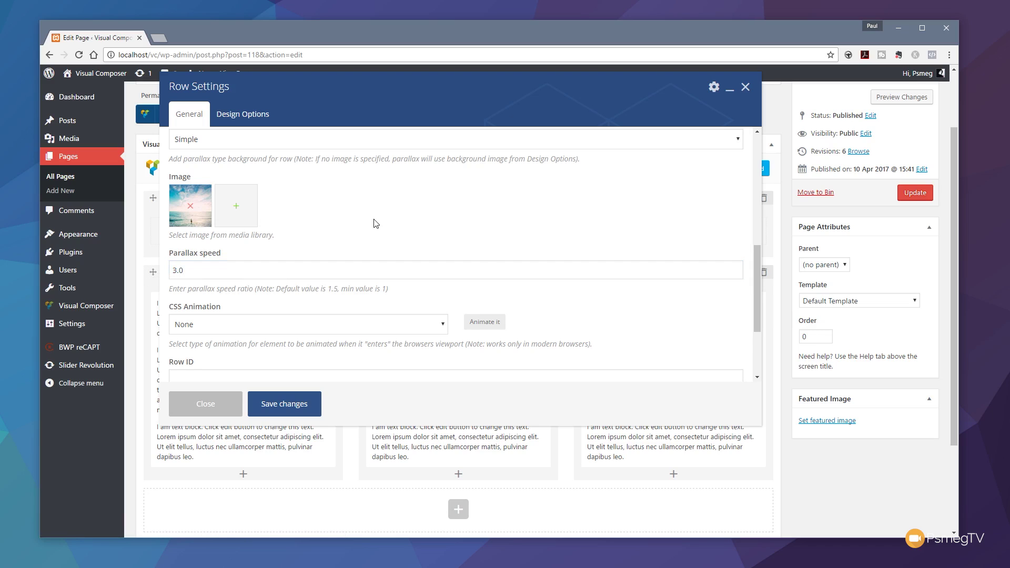
scroll(582, 307, "down", 2)
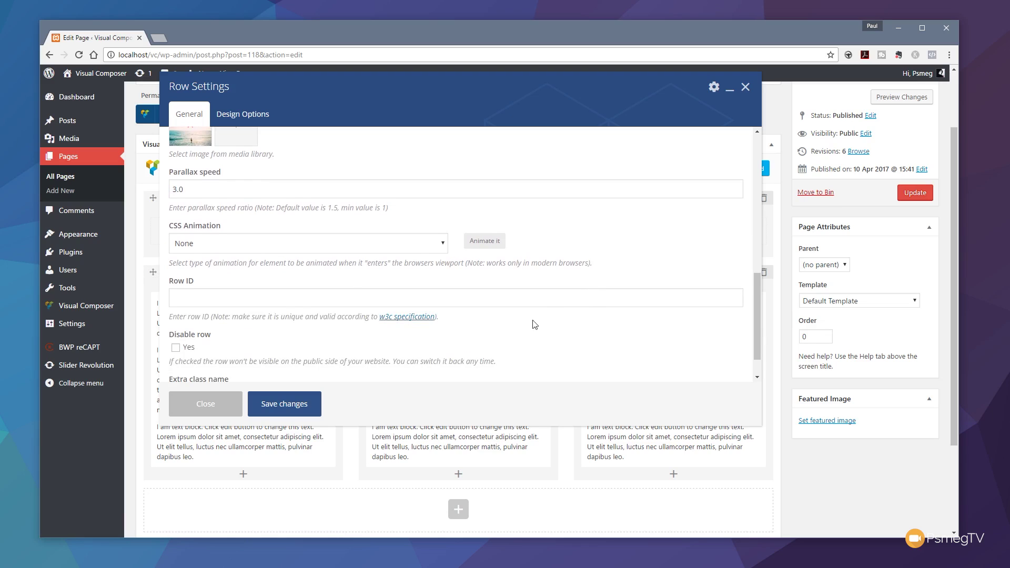
scroll(563, 337, "down", 1)
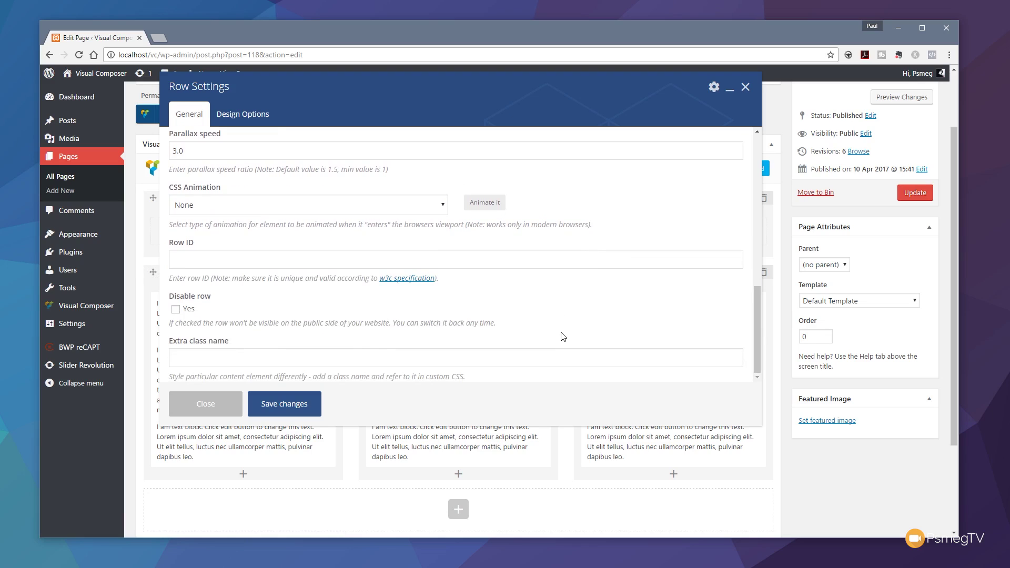
scroll(562, 336, "up", 6)
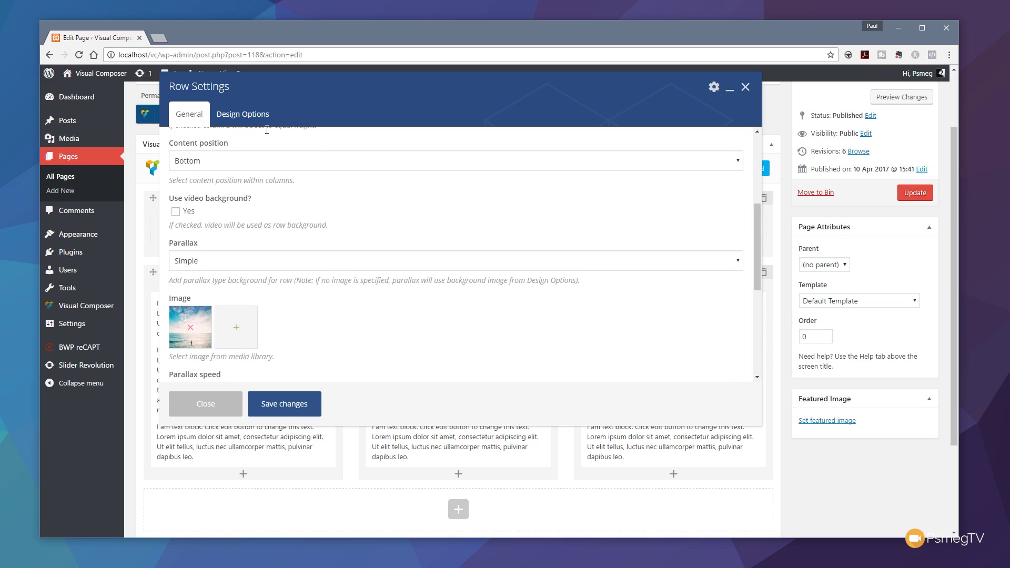
left_click(250, 121)
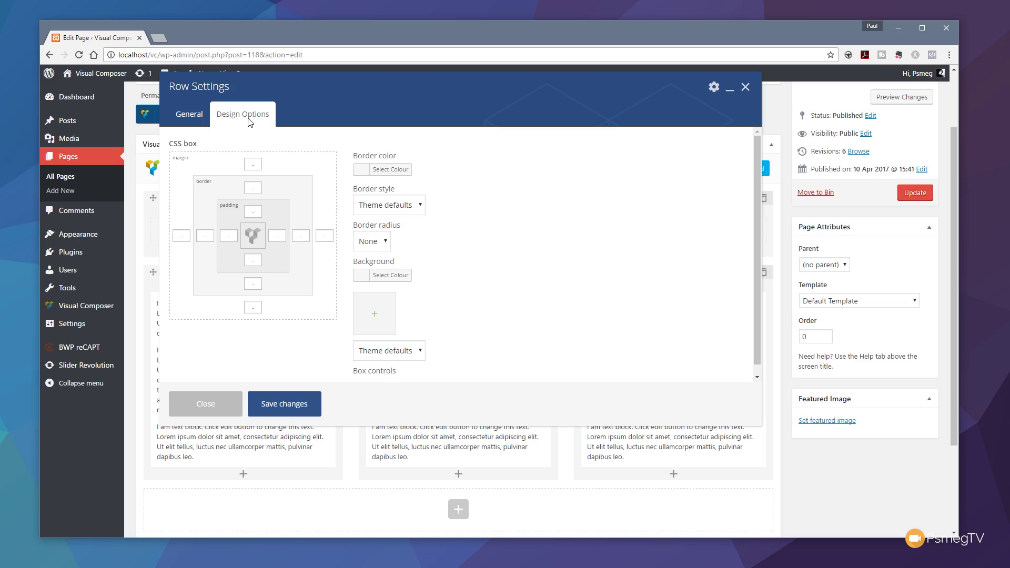
Enter 150 for padding-top and padding-bottom, then save the row settings
left_click(259, 214)
type("150")
left_click(257, 260)
type("150")
left_click(279, 404)
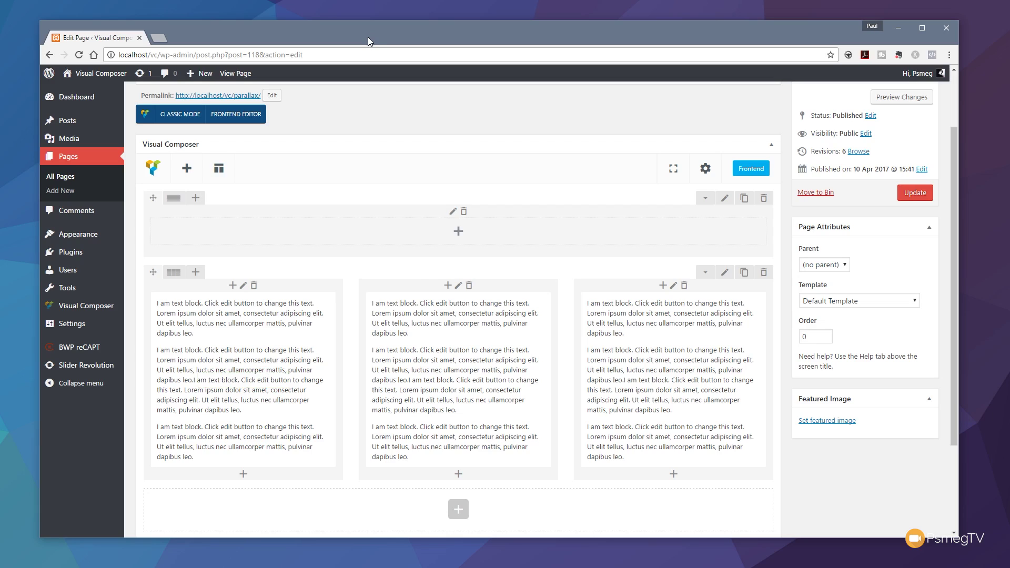
Add a Custom Heading to the parallax row reading 'Oooh a heading!'
left_click(458, 232)
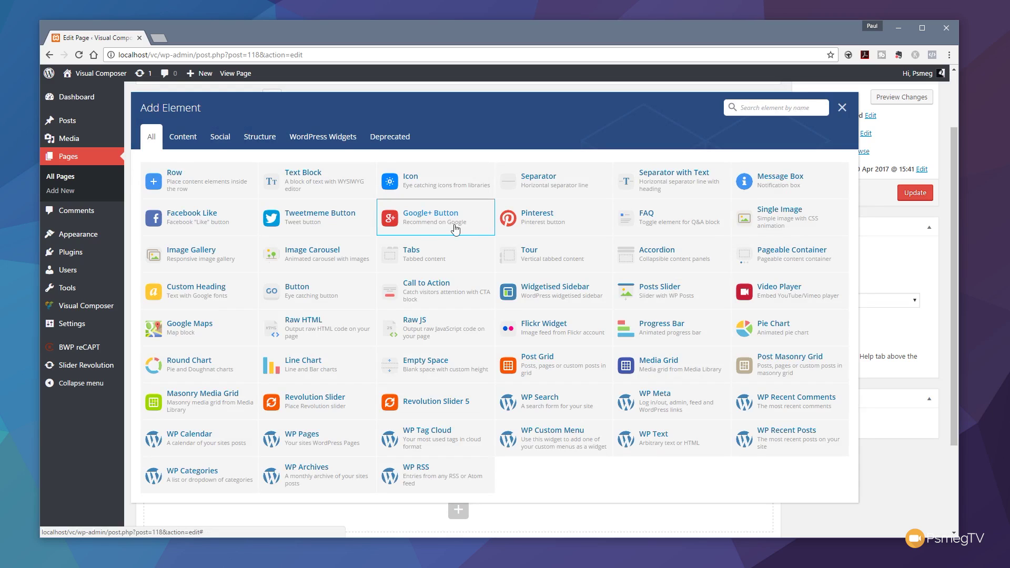
left_click(208, 300)
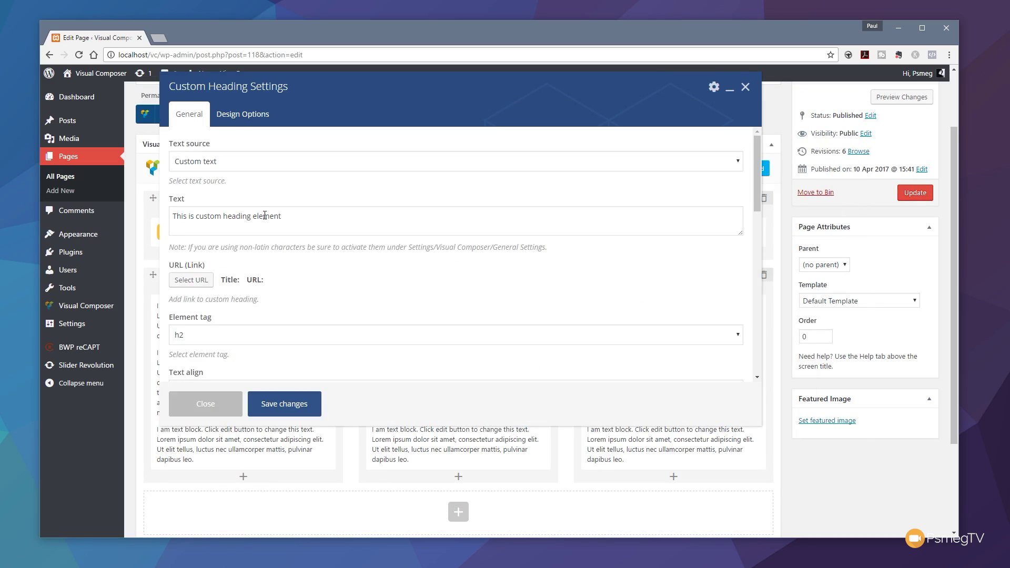
left_click_drag(282, 216, 125, 216)
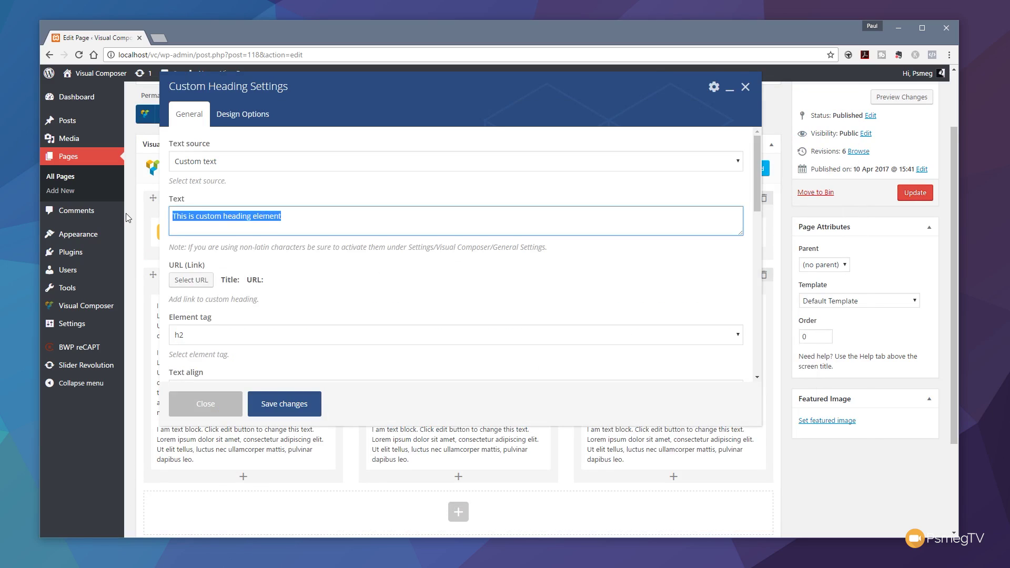
type("Oooh")
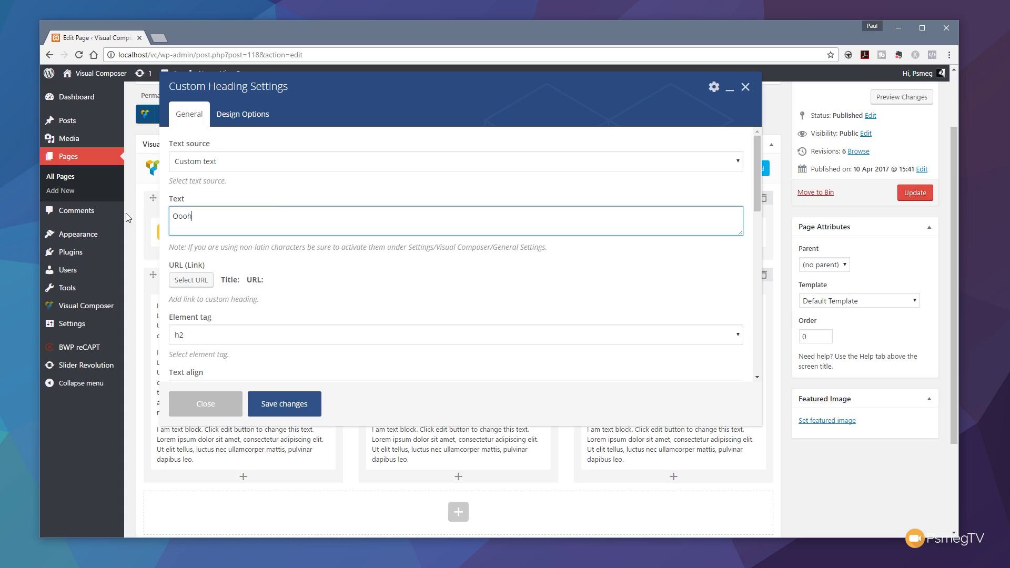
type(" a heading!")
Center-align the heading and set its font size to 54
scroll(267, 221, "down", 2)
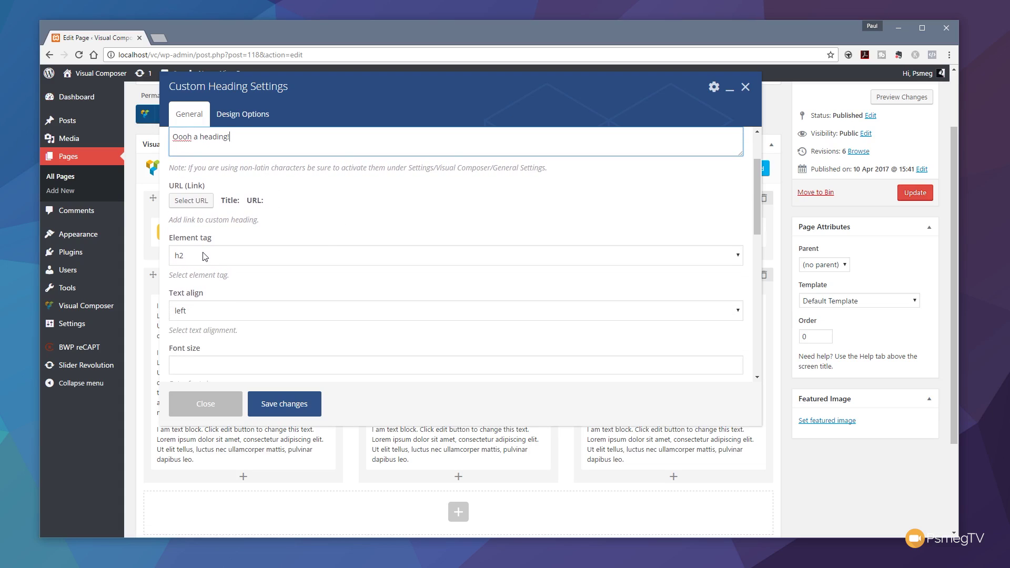
left_click(213, 315)
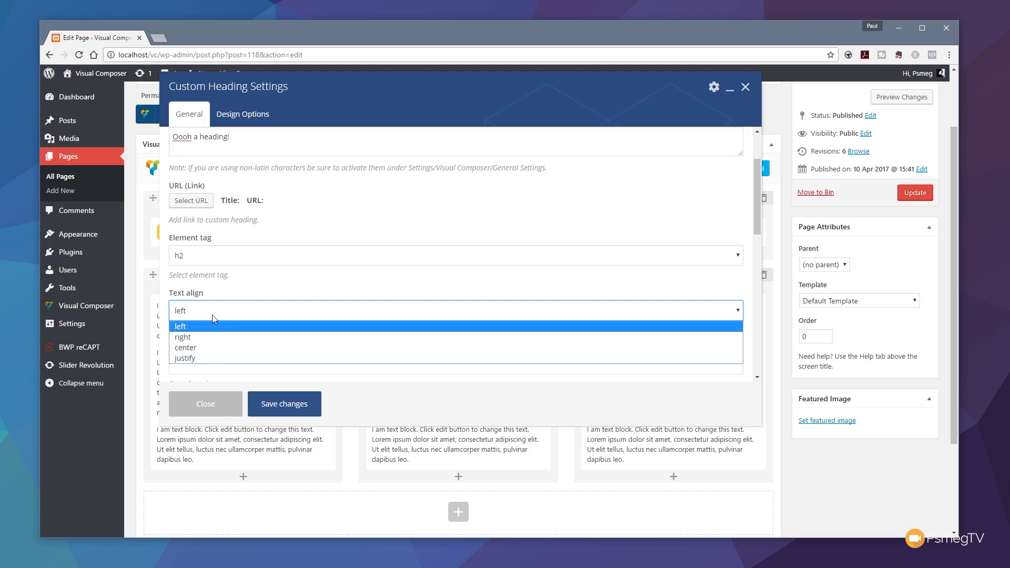
left_click(205, 347)
scroll(406, 279, "down", 4)
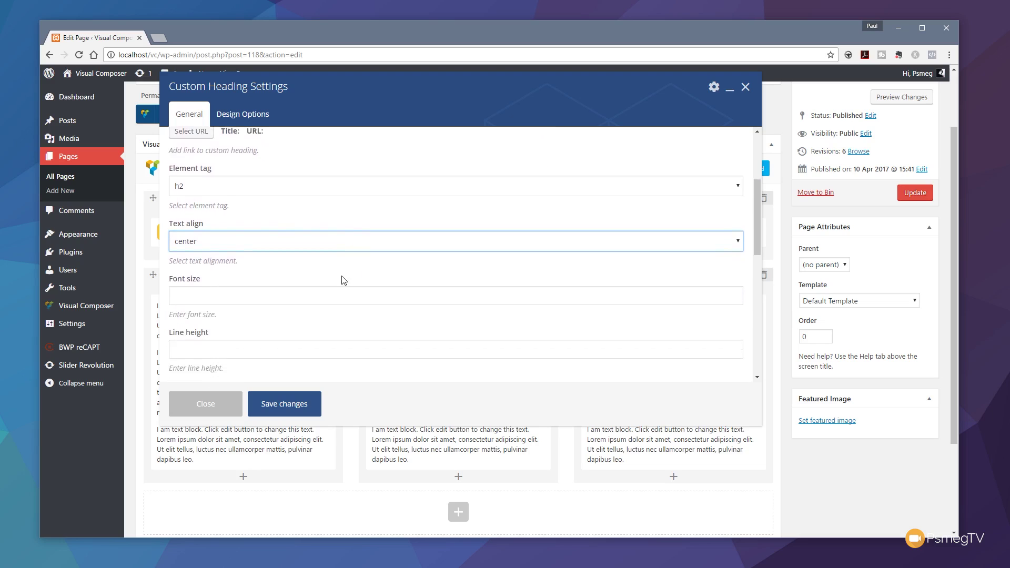
left_click(200, 205)
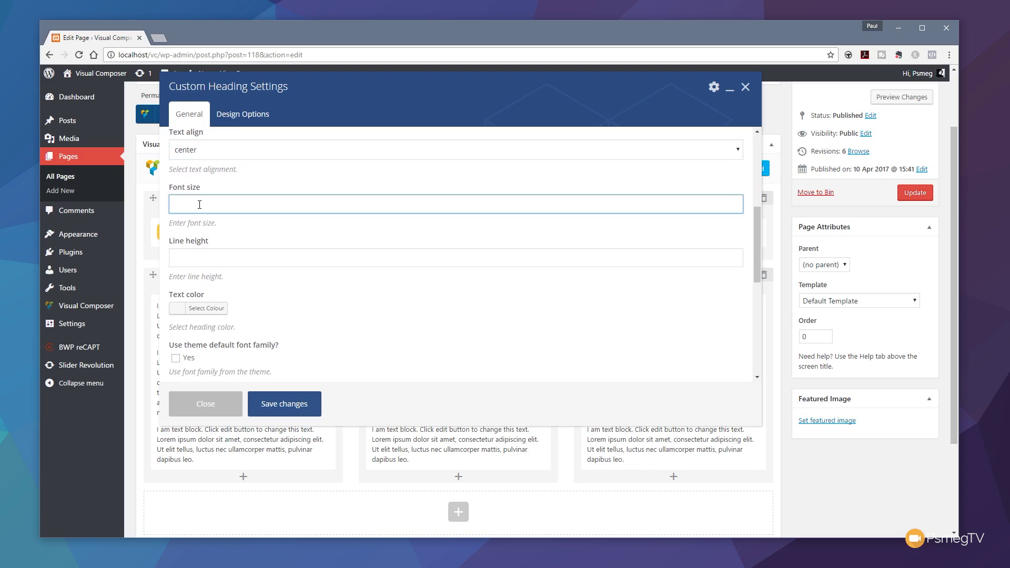
type("54")
left_click(216, 261)
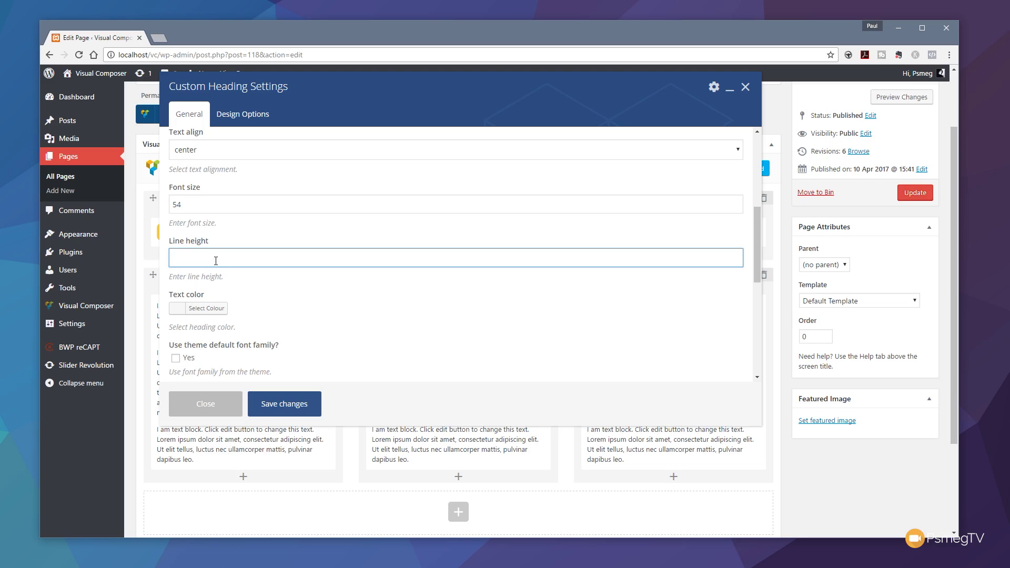
Make the heading black in the theme default font with fadeInDownBig animation, and save
left_click(207, 310)
scroll(384, 320, "down", 5)
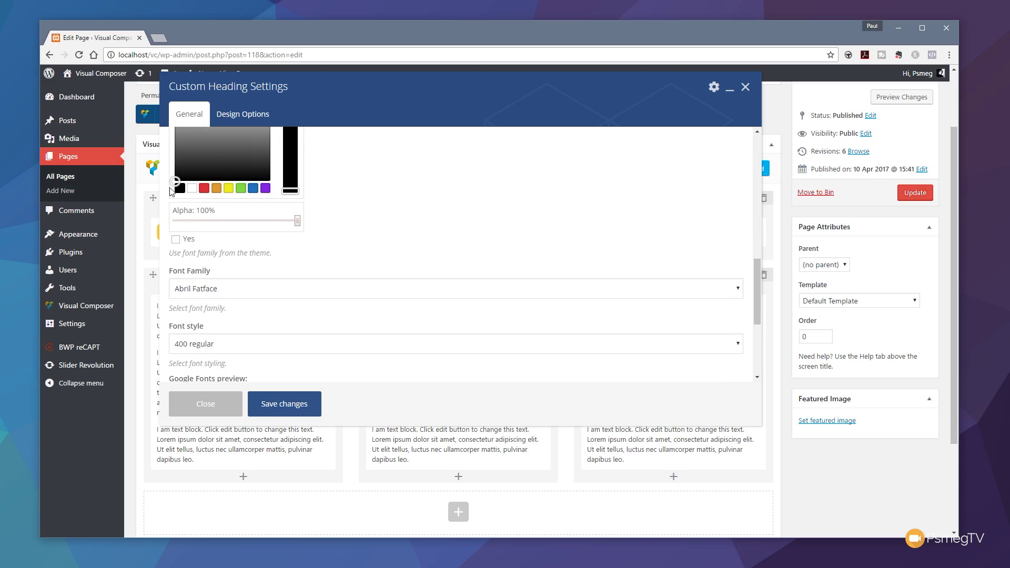
scroll(405, 212, "down", 2)
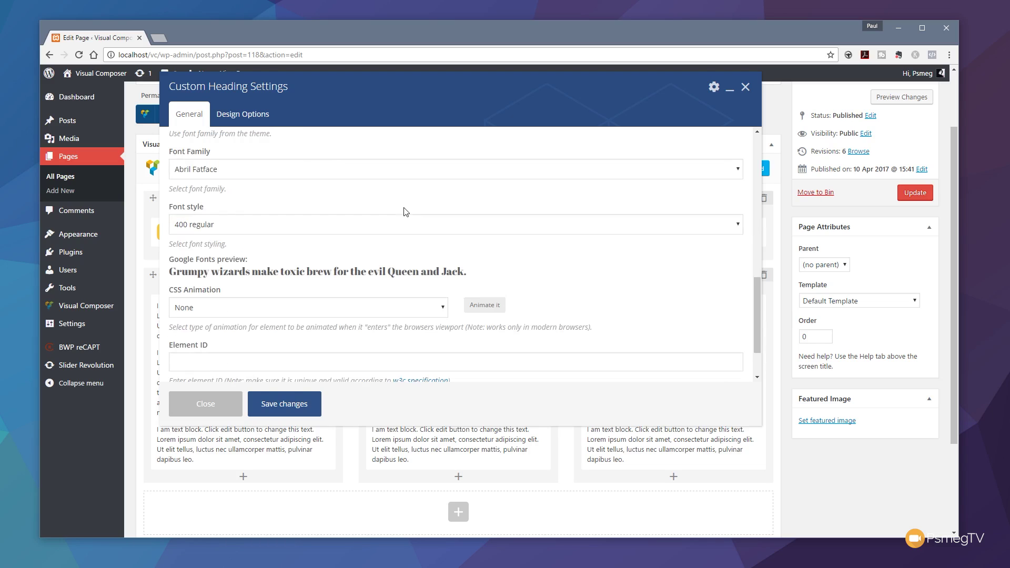
scroll(406, 240, "up", 2)
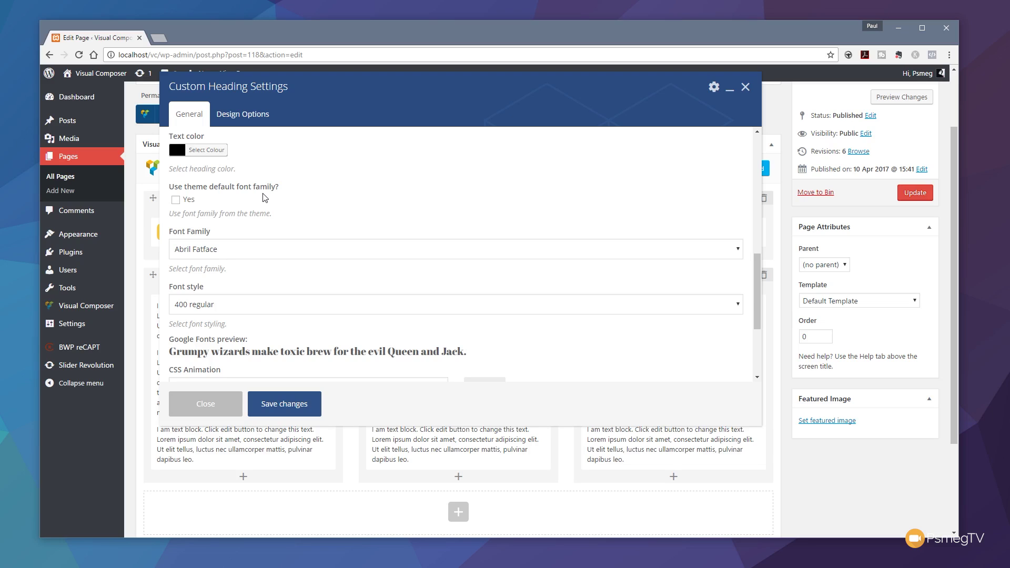
left_click(176, 200)
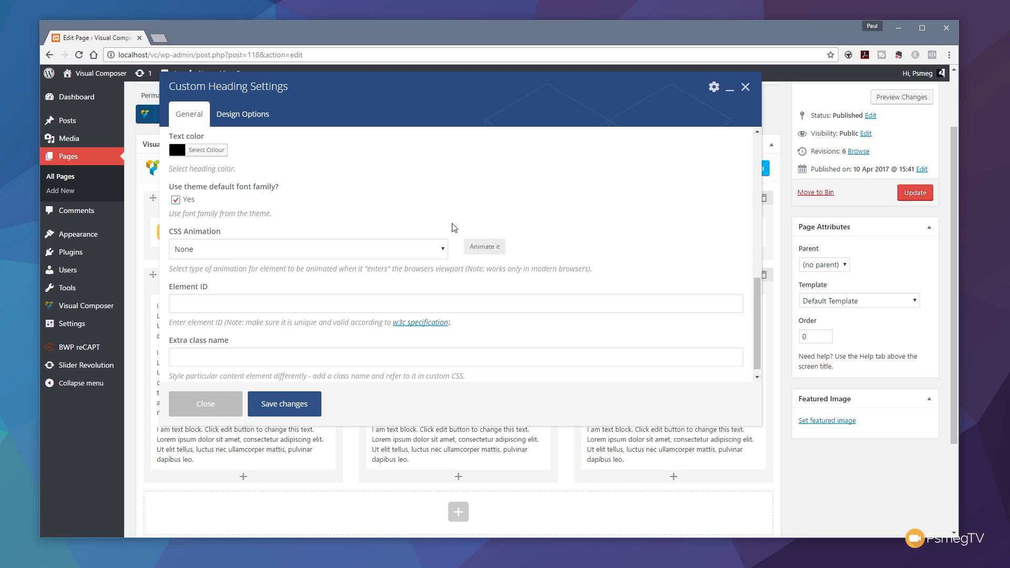
left_click(442, 248)
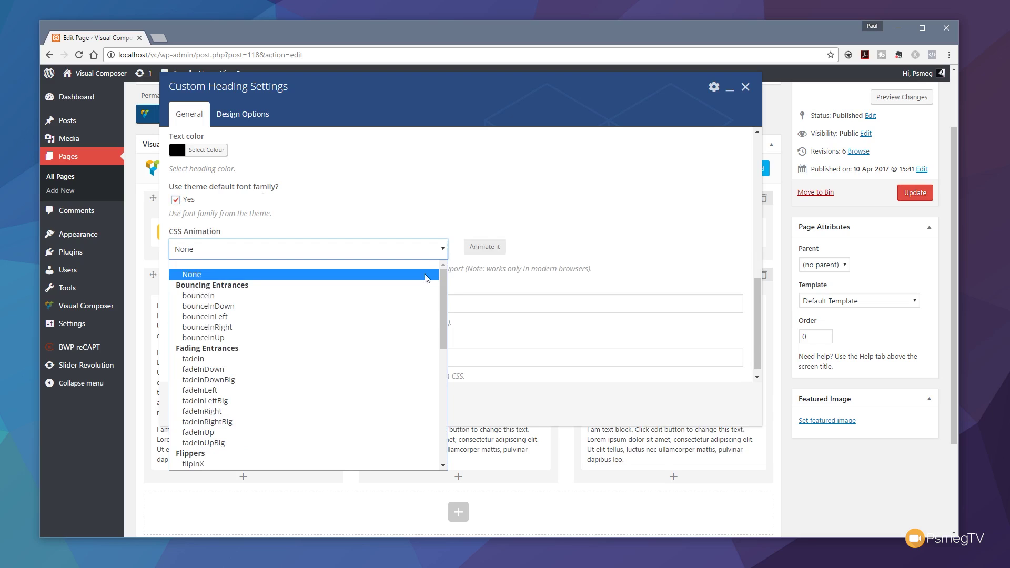
left_click(224, 379)
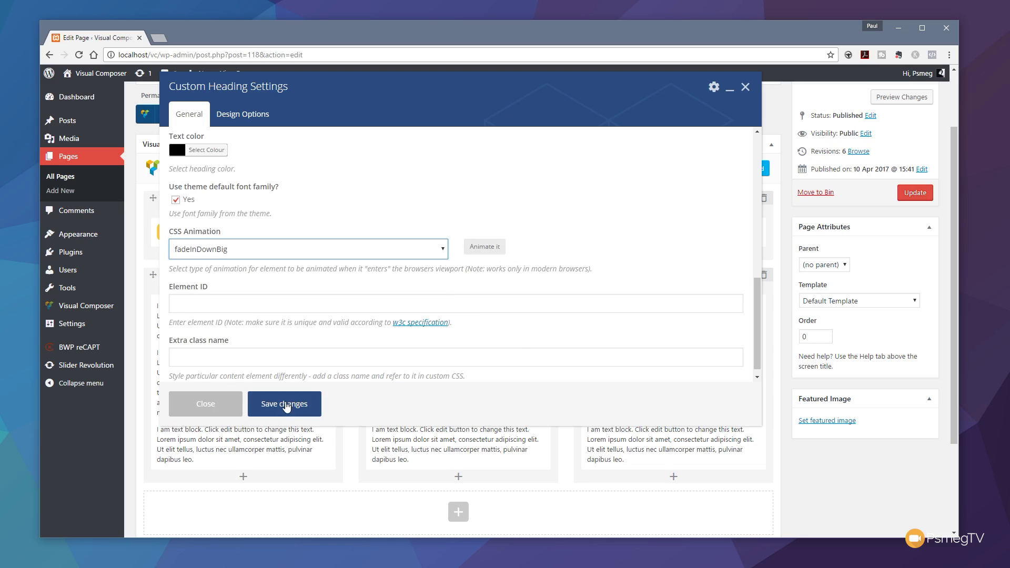
left_click(286, 405)
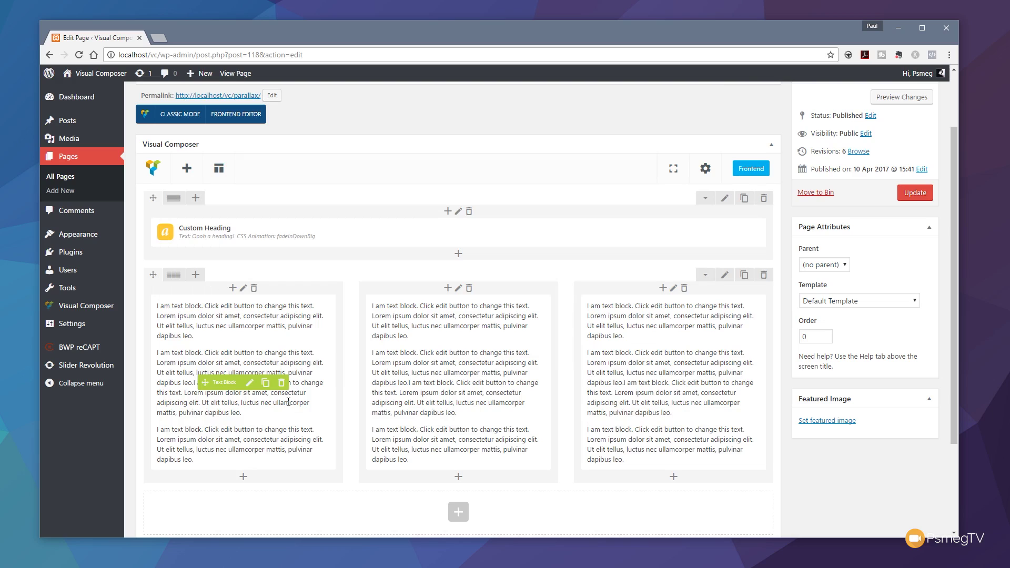
Add a Button element below the heading labelled 'Click Me!'
left_click(458, 254)
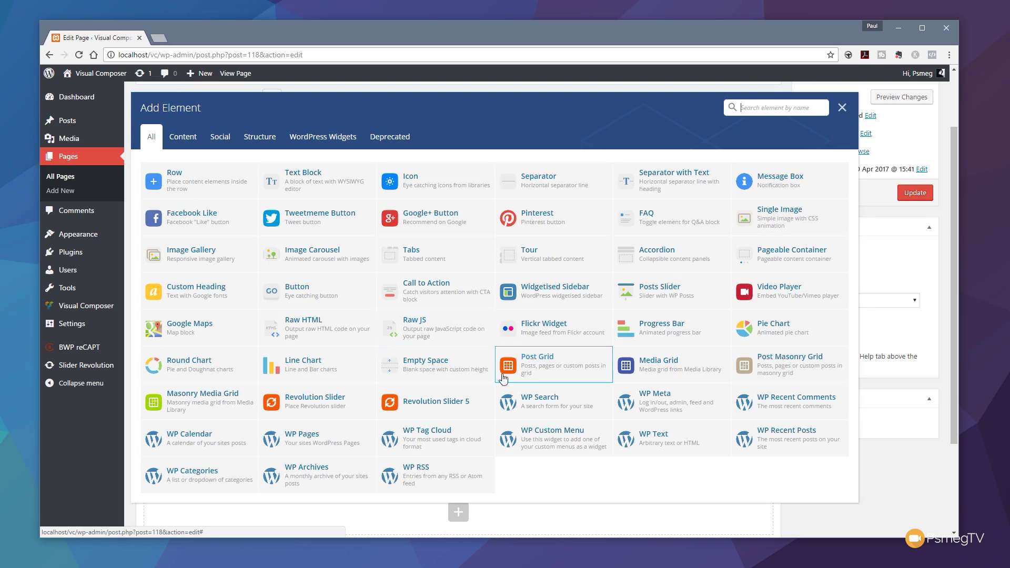
left_click(768, 108)
type("butt")
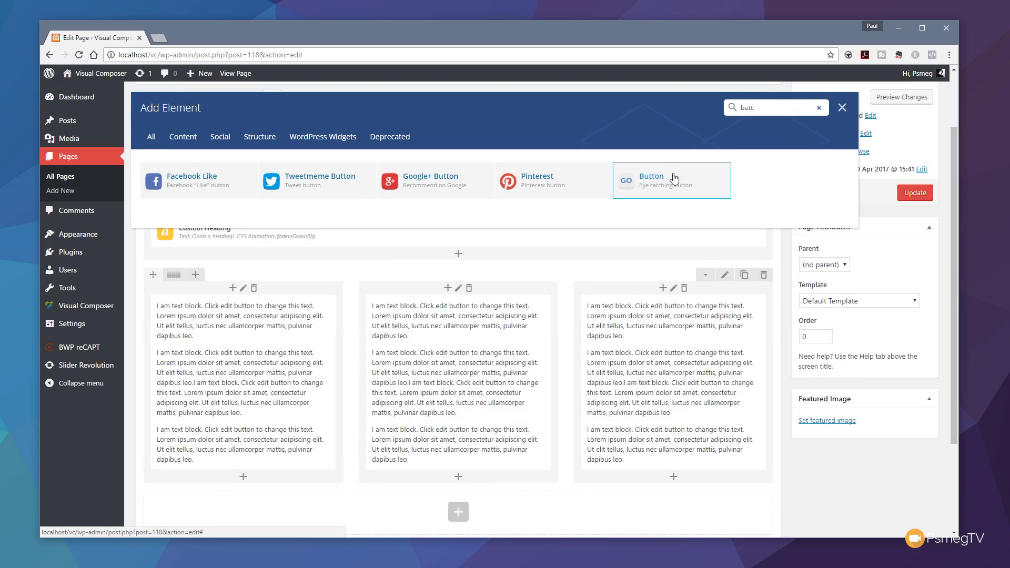
left_click(674, 178)
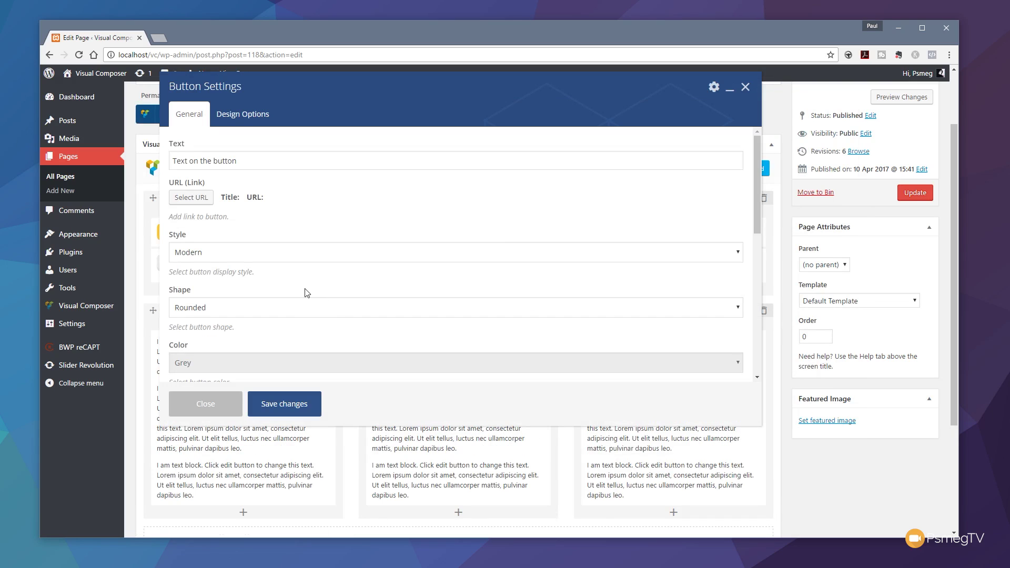
left_click_drag(259, 160, 123, 163)
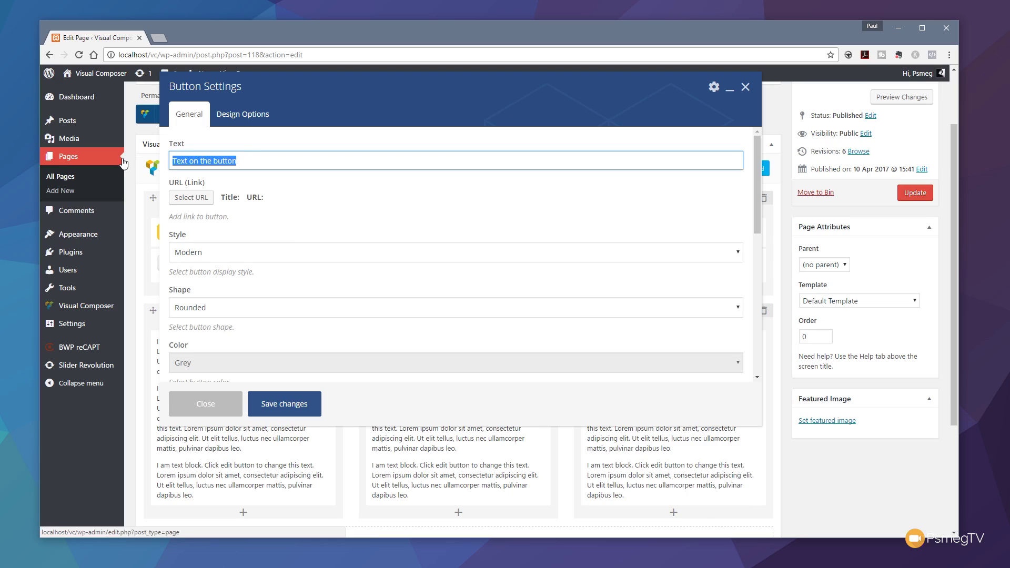
type("Click")
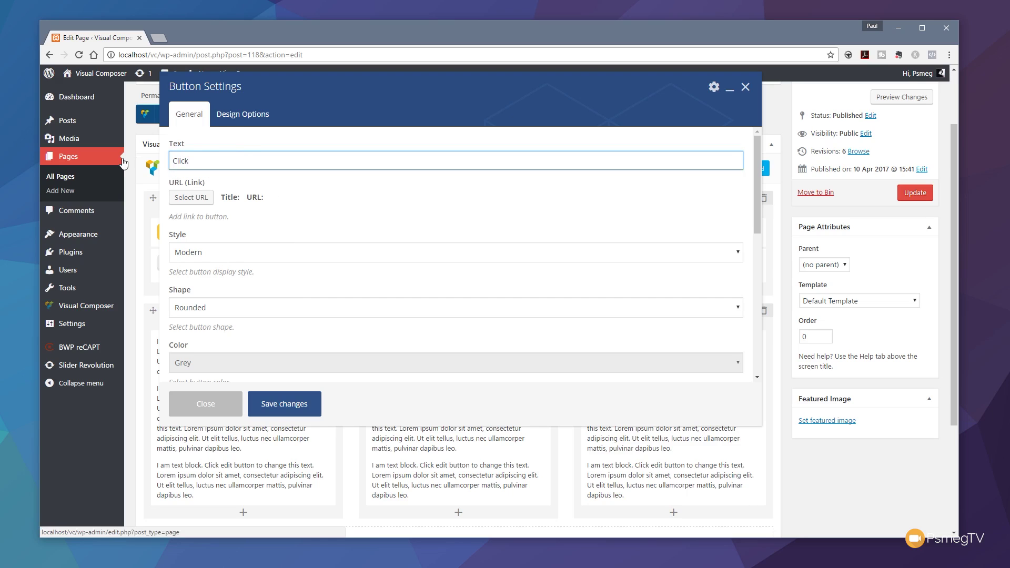
type(" to")
key("BackSpace")
key("BackSpace")
type("Me!")
Set the button's link URL to #
left_click(203, 199)
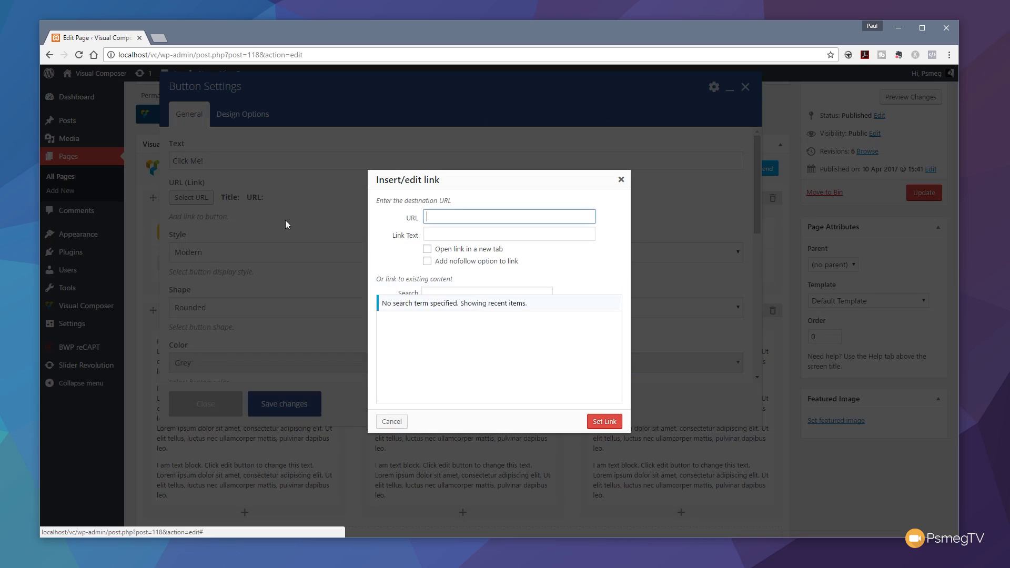
left_click(446, 216)
type("#")
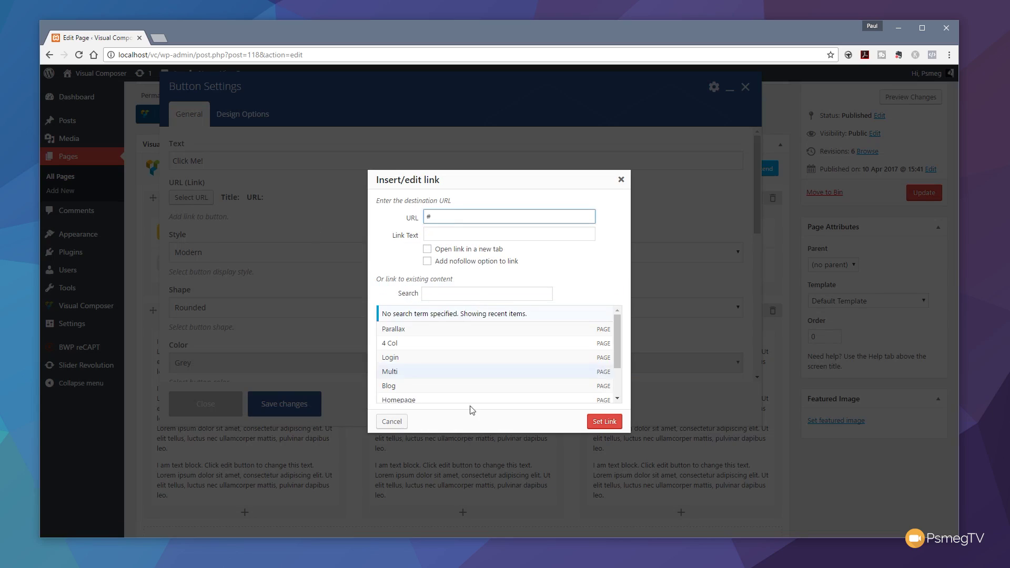
left_click(592, 421)
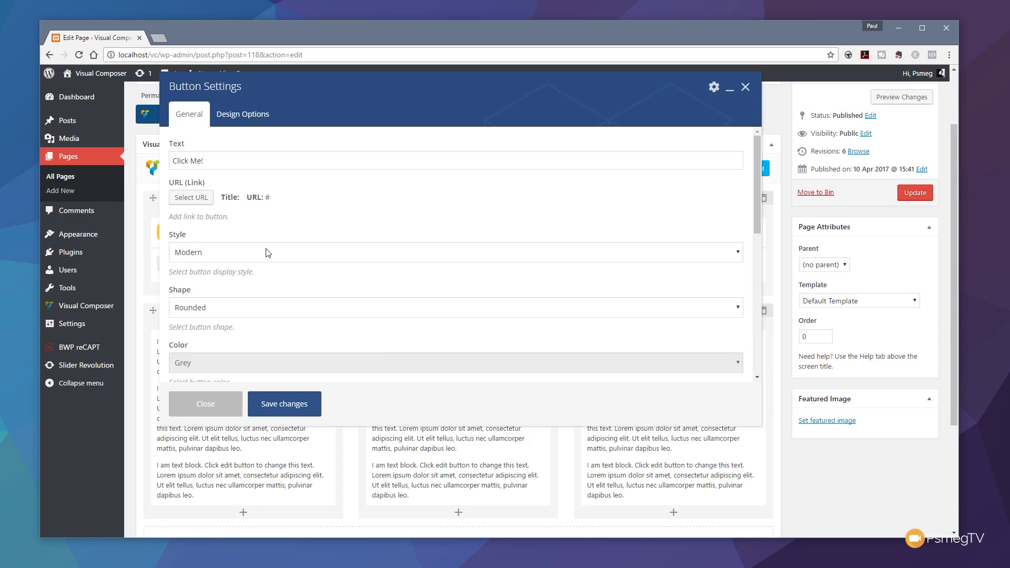
Make the button Square in shape and Classic Red in colour
left_click(248, 310)
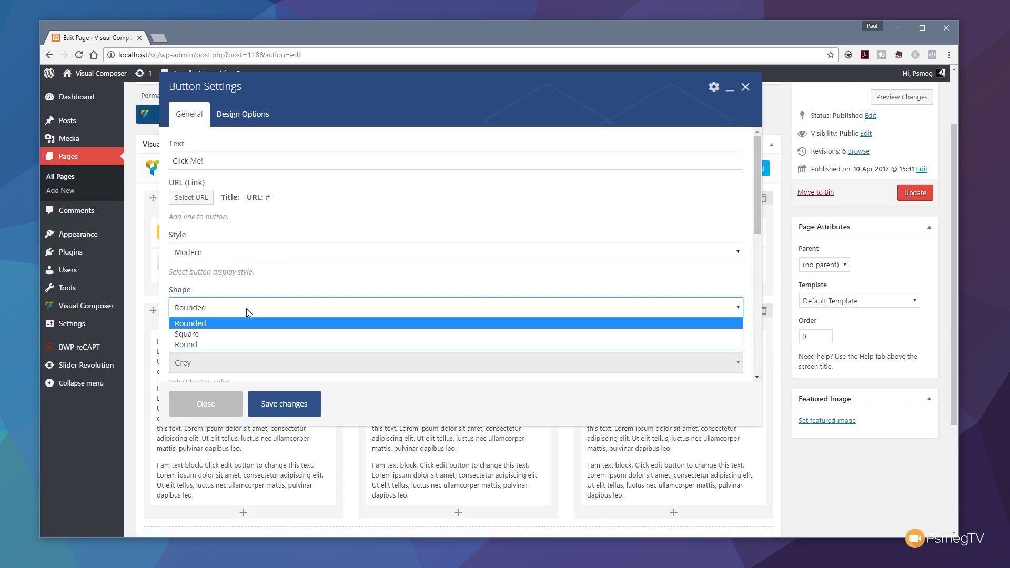
left_click(242, 334)
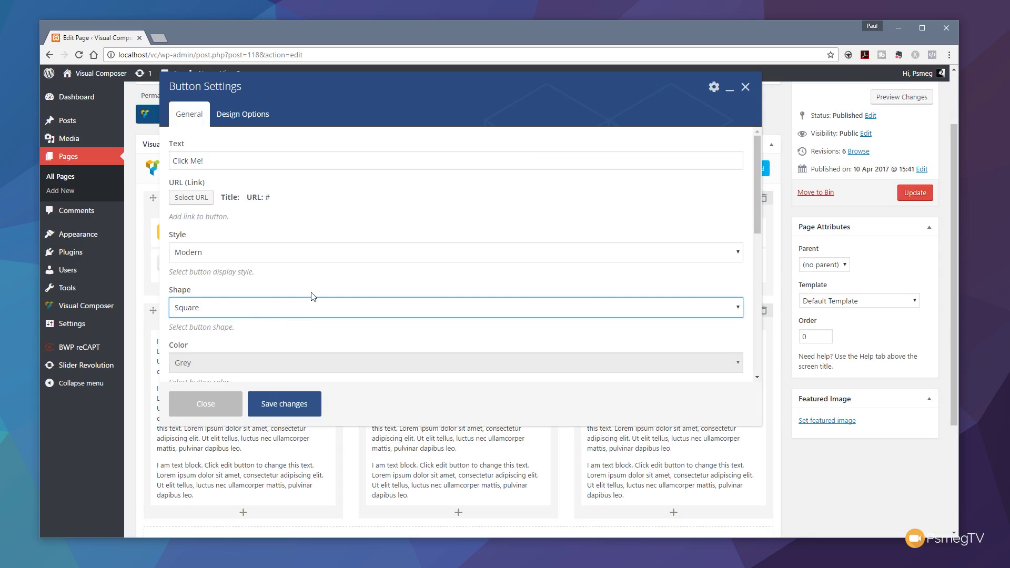
scroll(326, 285, "down", 1)
scroll(326, 284, "down", 3)
left_click(269, 204)
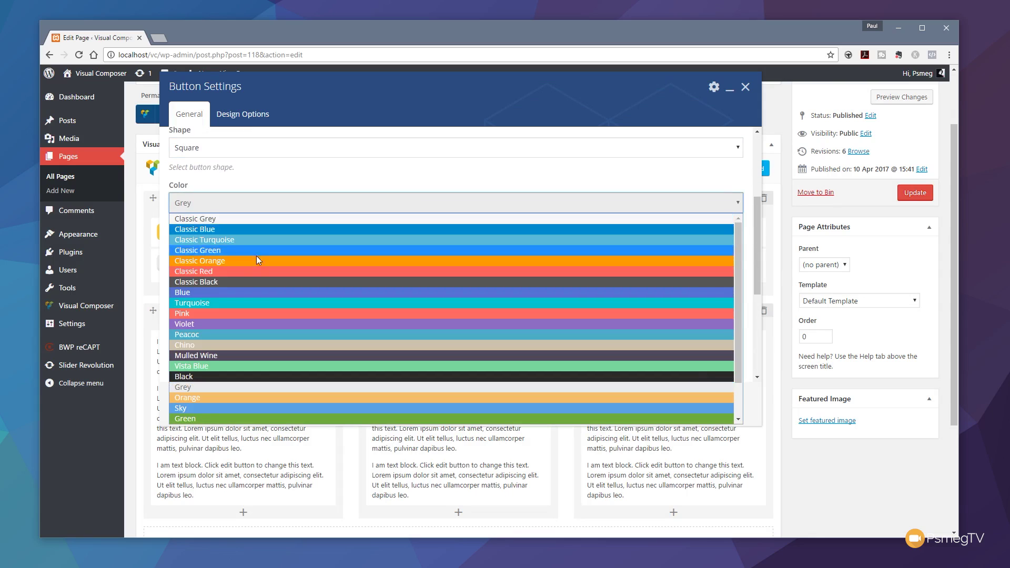
left_click(249, 273)
Set the button size to Large, alignment to Center and animation to fadeInUpBig
left_click(242, 260)
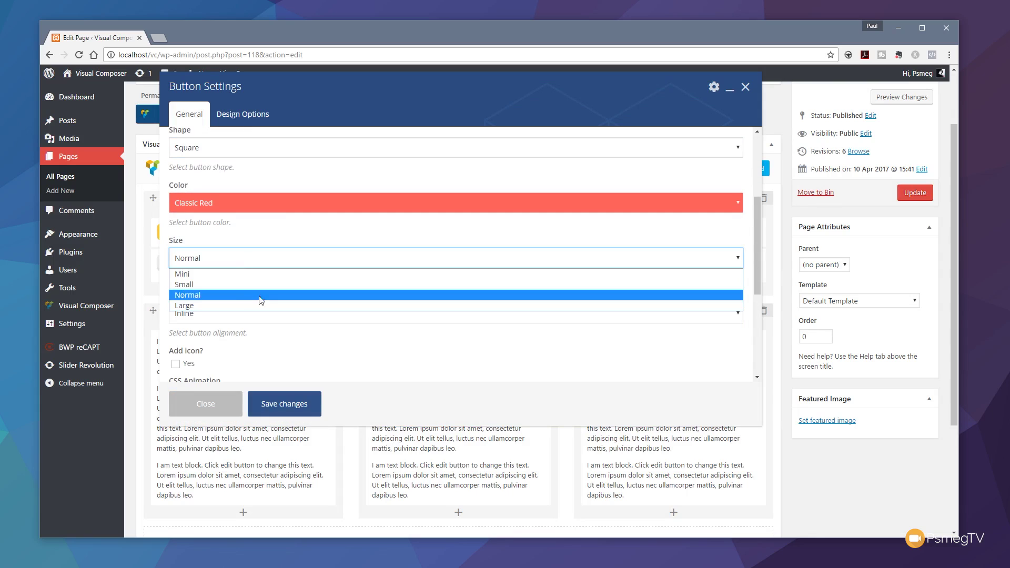
left_click(238, 306)
left_click(283, 315)
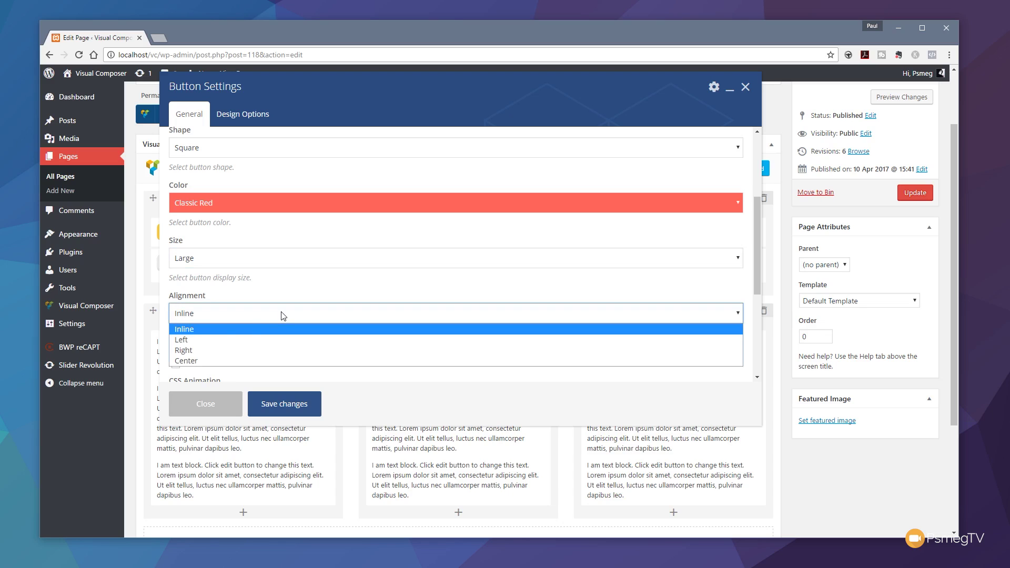
left_click(190, 361)
scroll(222, 221, "down", 3)
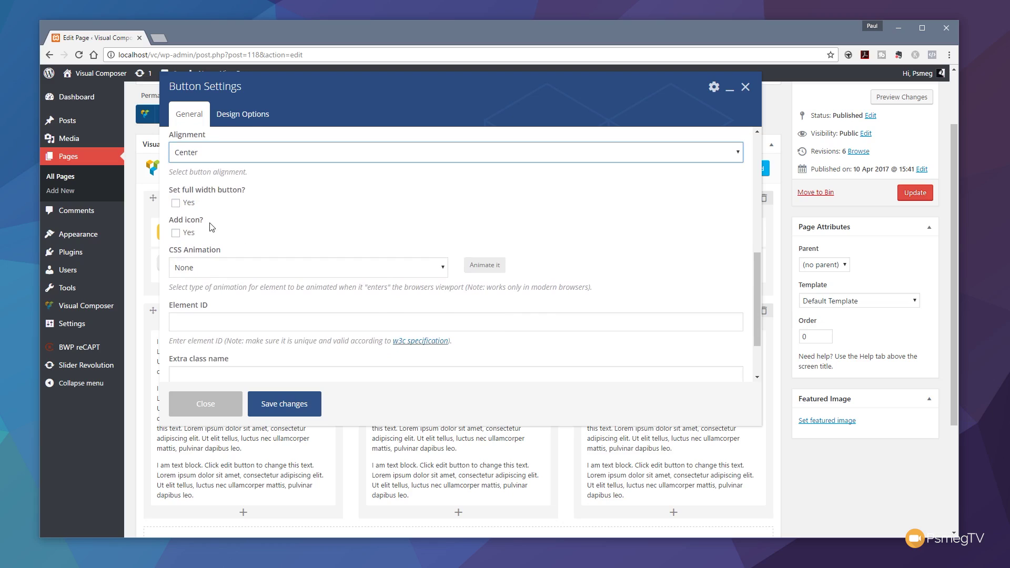
left_click(445, 271)
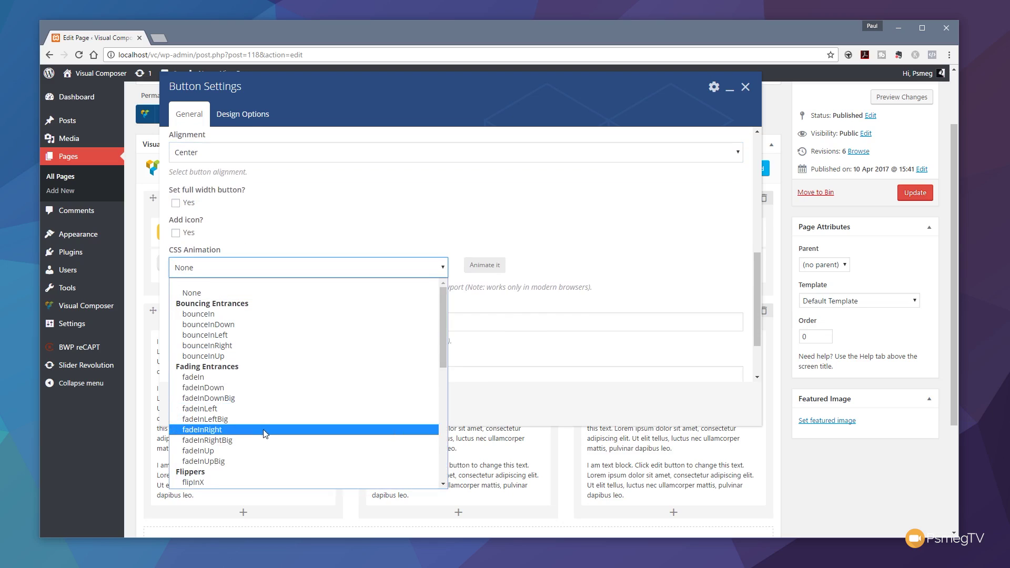
left_click(246, 462)
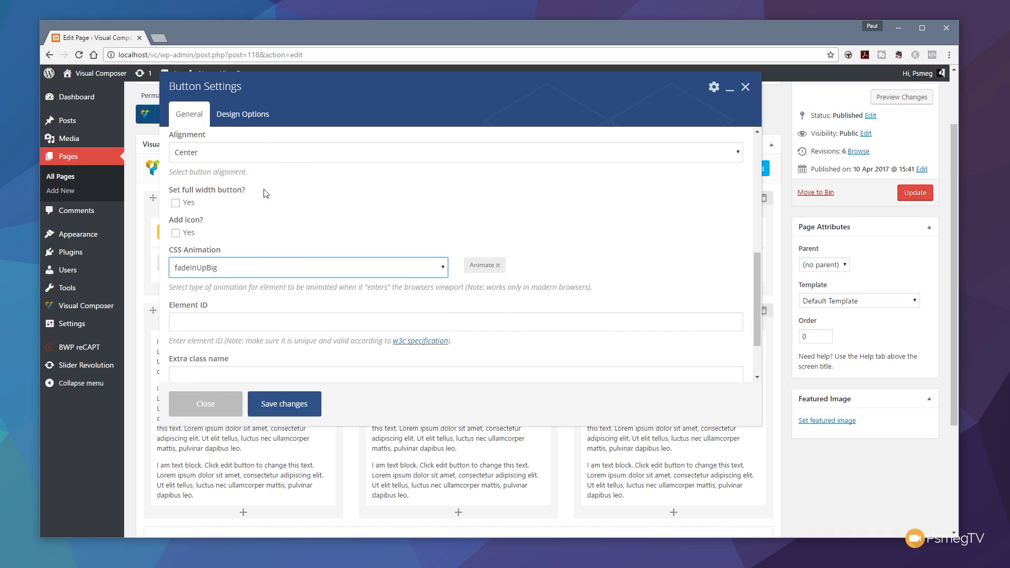
Give the button a top margin of 20 in Design Options
left_click(237, 121)
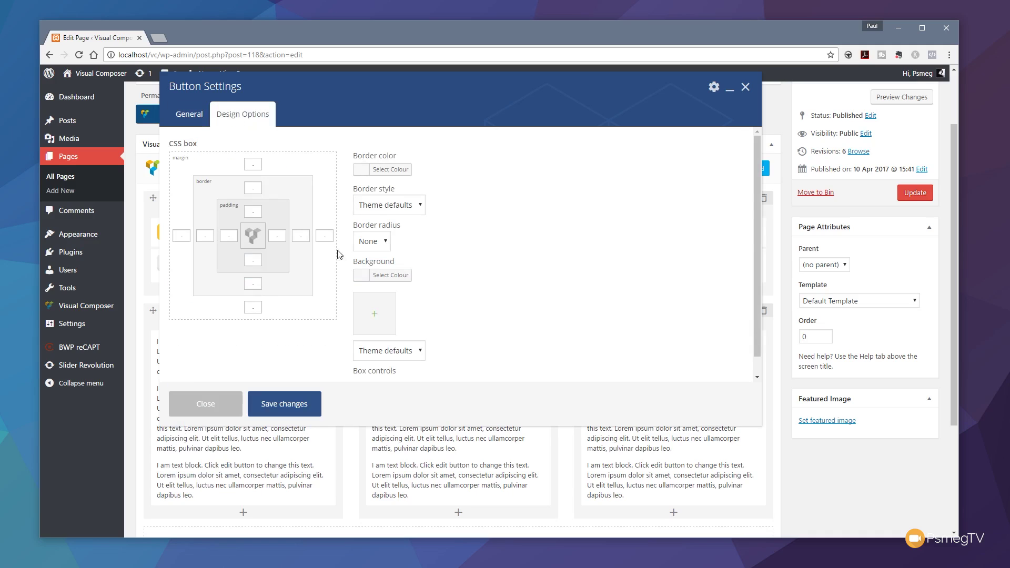
left_click(253, 165)
type("20")
Save the button, update the page and open the live page in a background tab
left_click(286, 409)
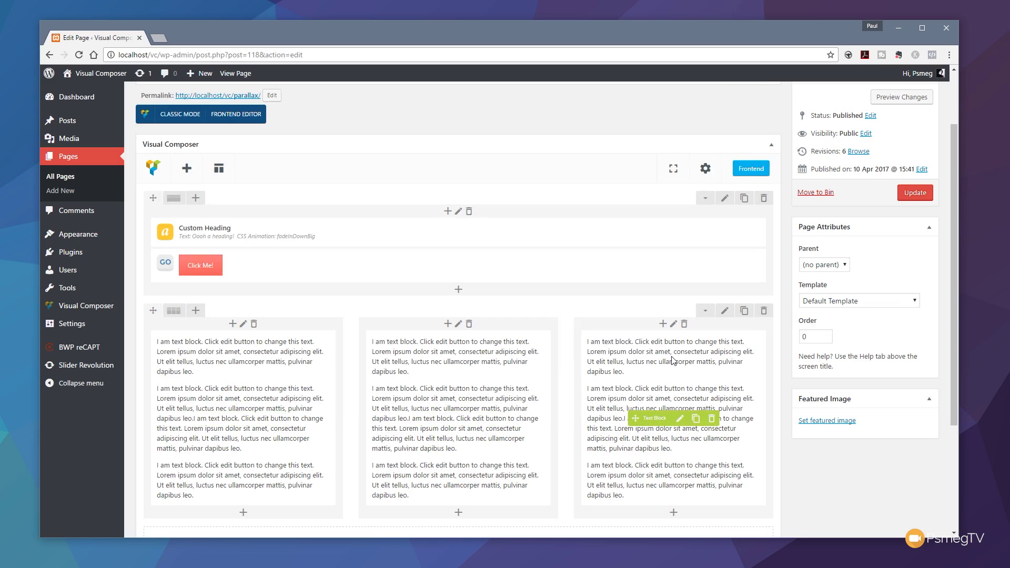
left_click(926, 200)
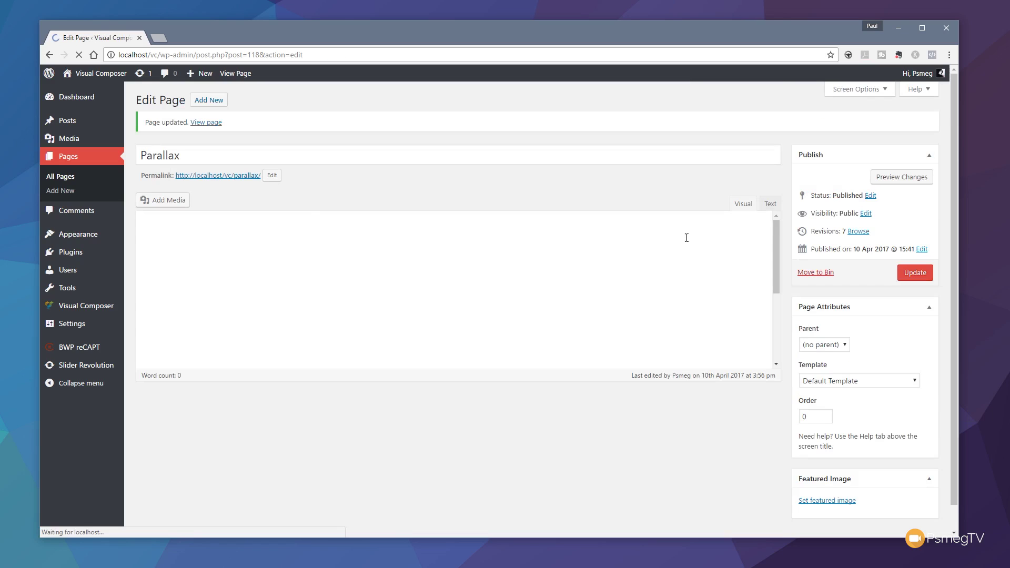
middle_click(224, 177)
View the live Parallax page and scroll to see the sea parallax effect
left_click(195, 38)
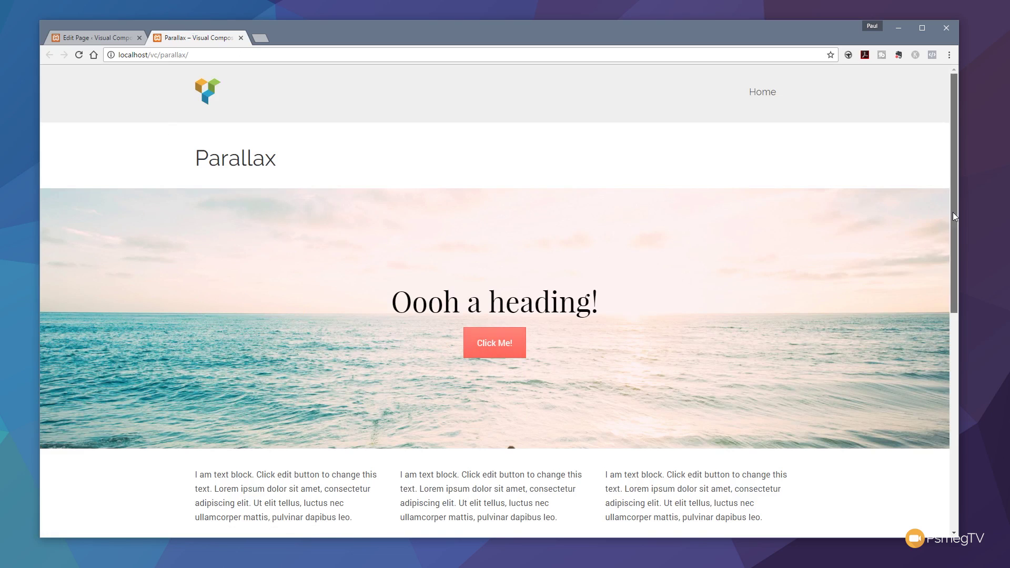
left_click_drag(952, 212, 946, 245)
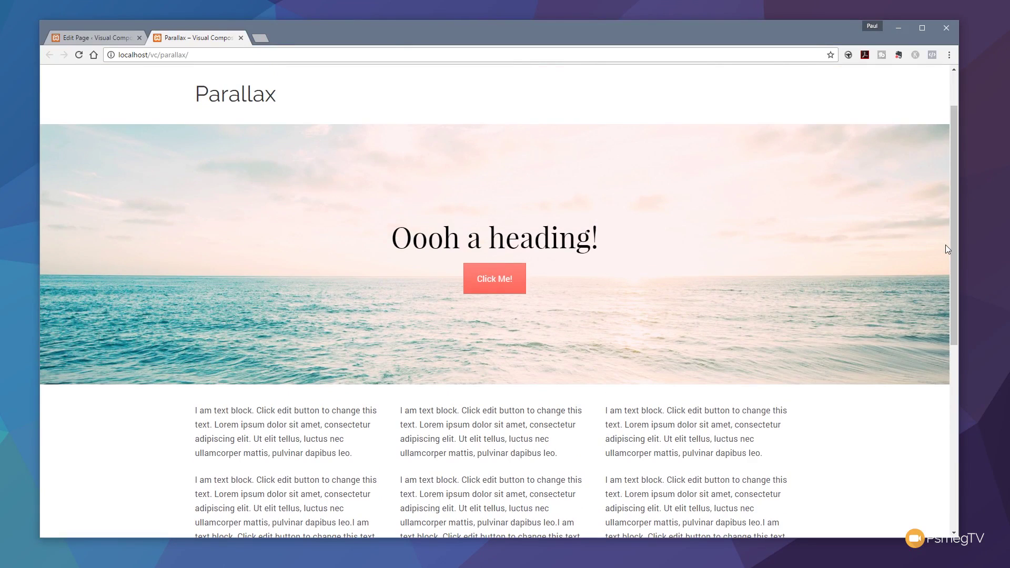
mouse_move(954, 244)
left_mouse_down()
mouse_move(957, 273)
mouse_move(956, 239)
left_mouse_up()
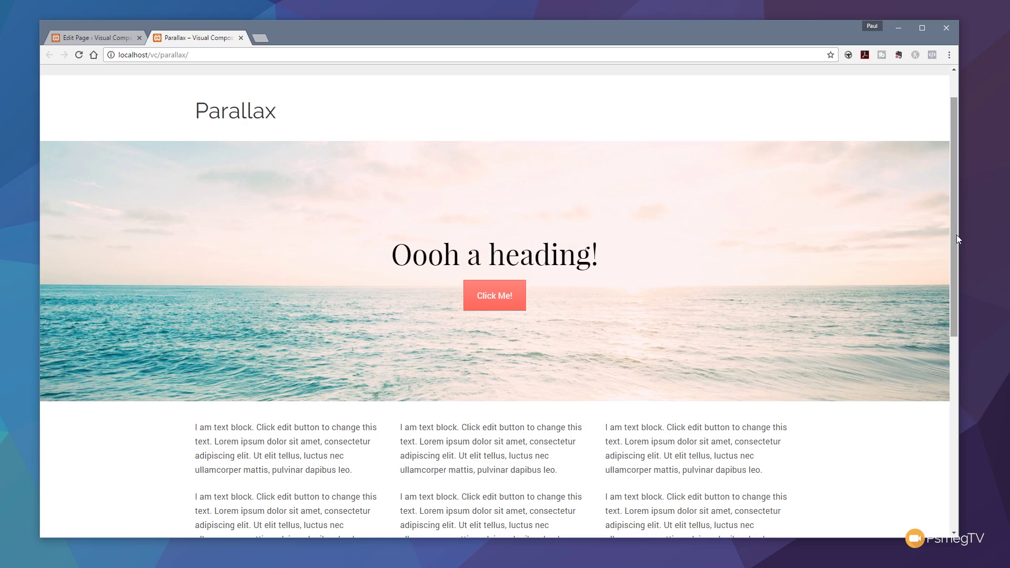